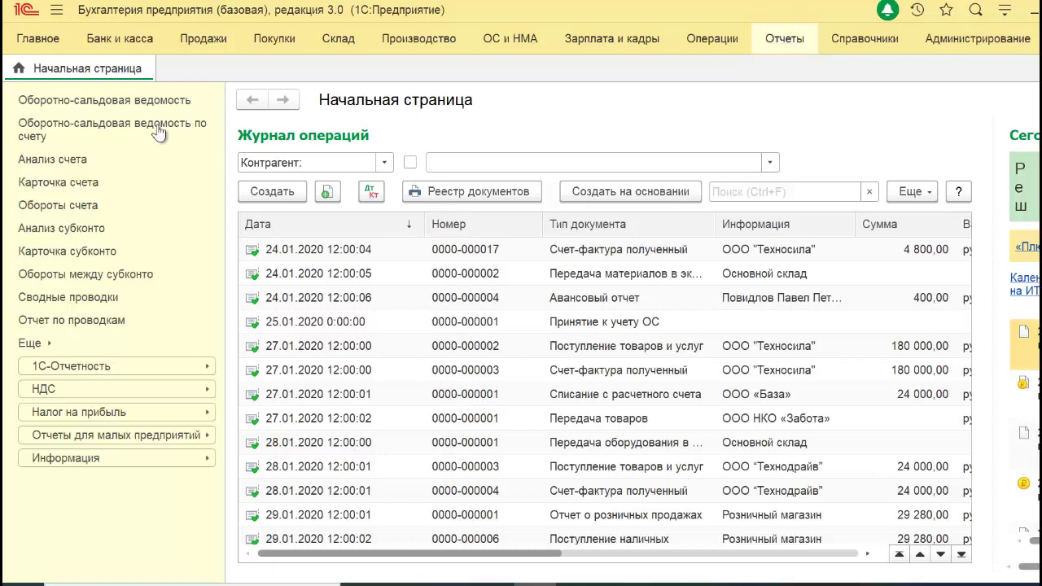
# Step: Generate the account turnover balance sheet (Оборотно-сальдовая ведомость по счету) for account 60 for 01.01.2020 to 31.03.2020
pyautogui.click(183, 127)
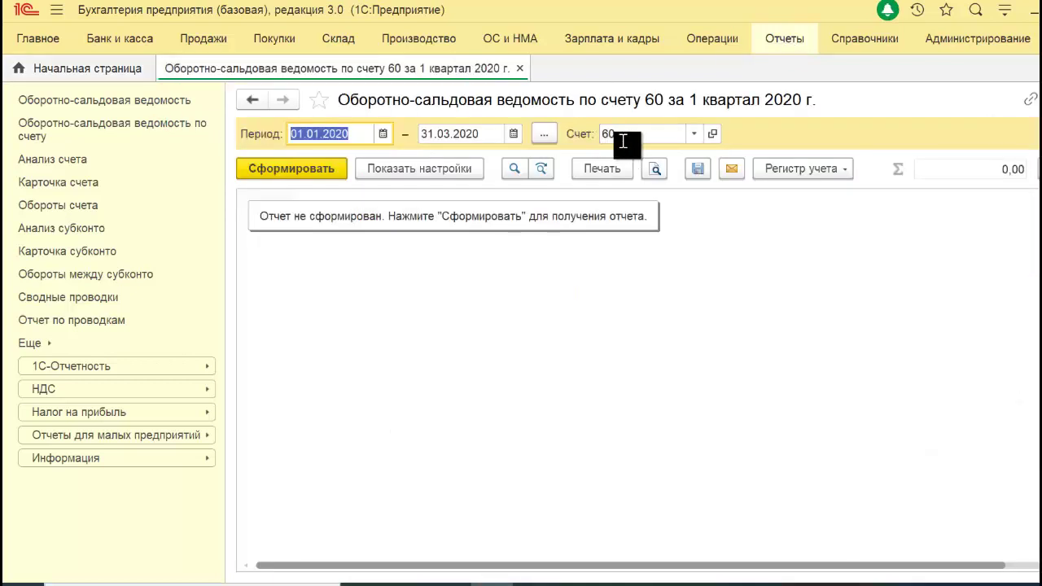
pyautogui.click(633, 142)
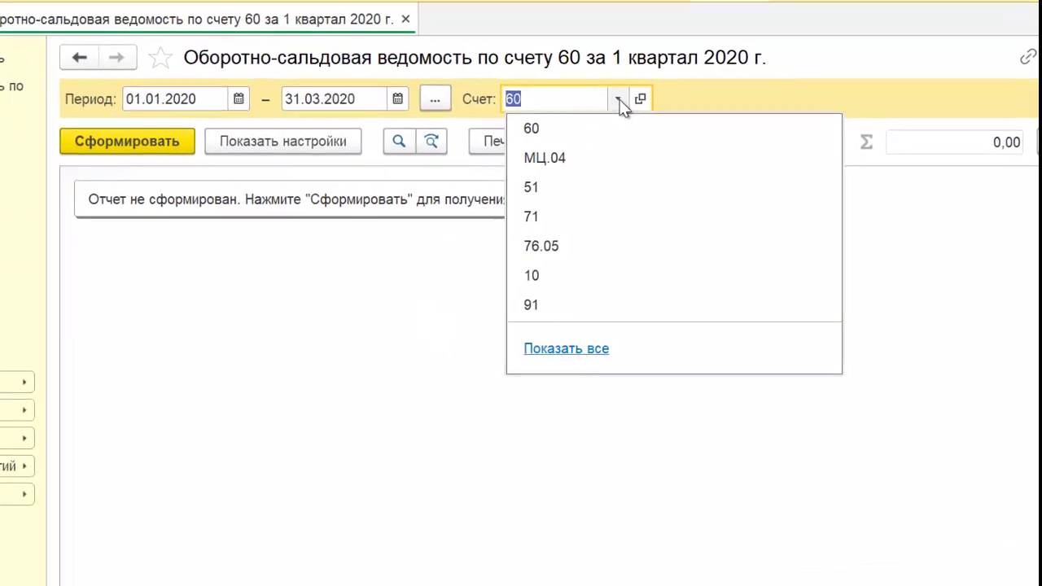
pyautogui.click(619, 100)
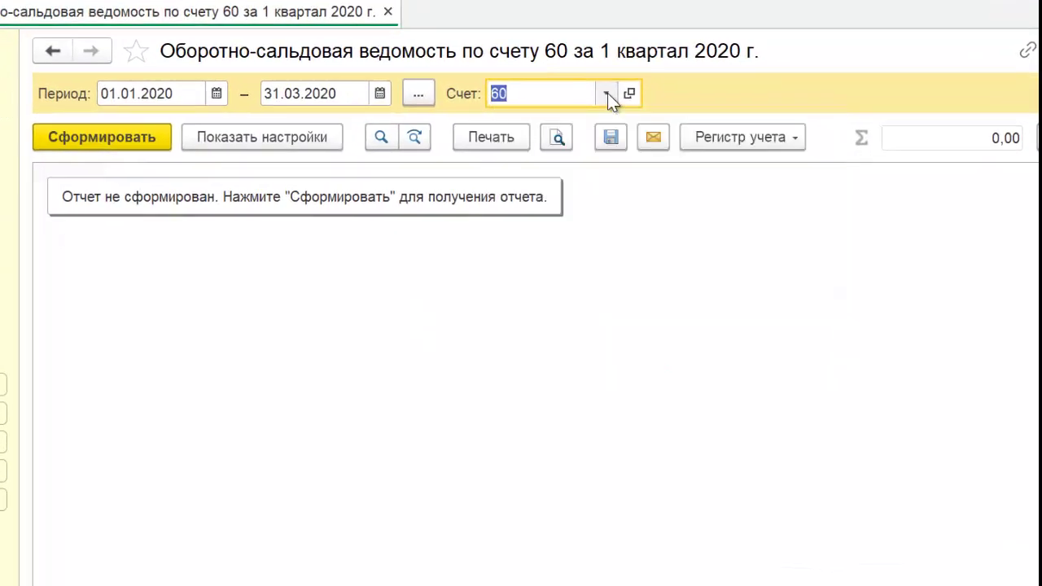
pyautogui.click(619, 99)
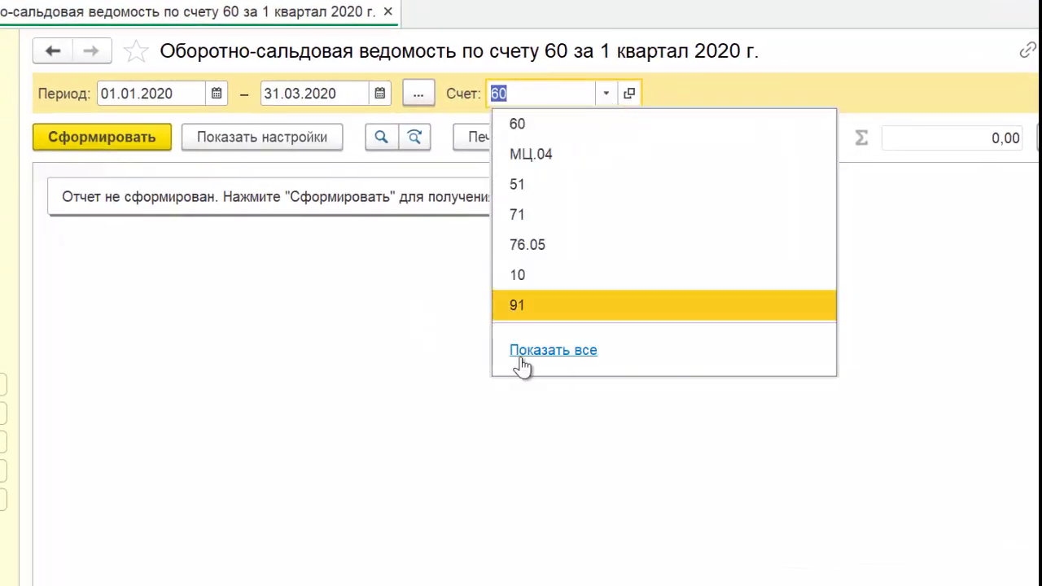
pyautogui.click(520, 357)
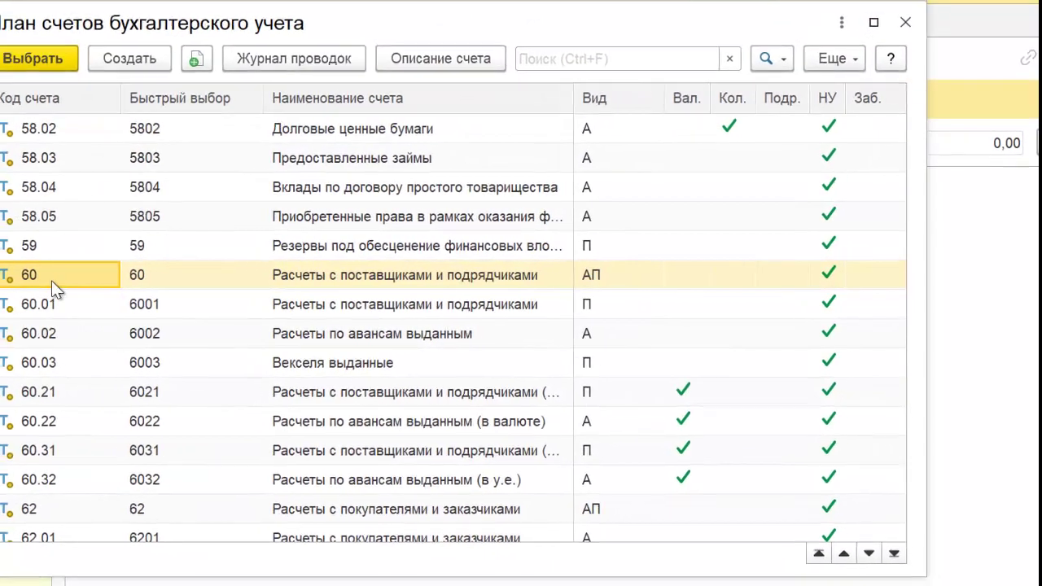
pyautogui.click(62, 65)
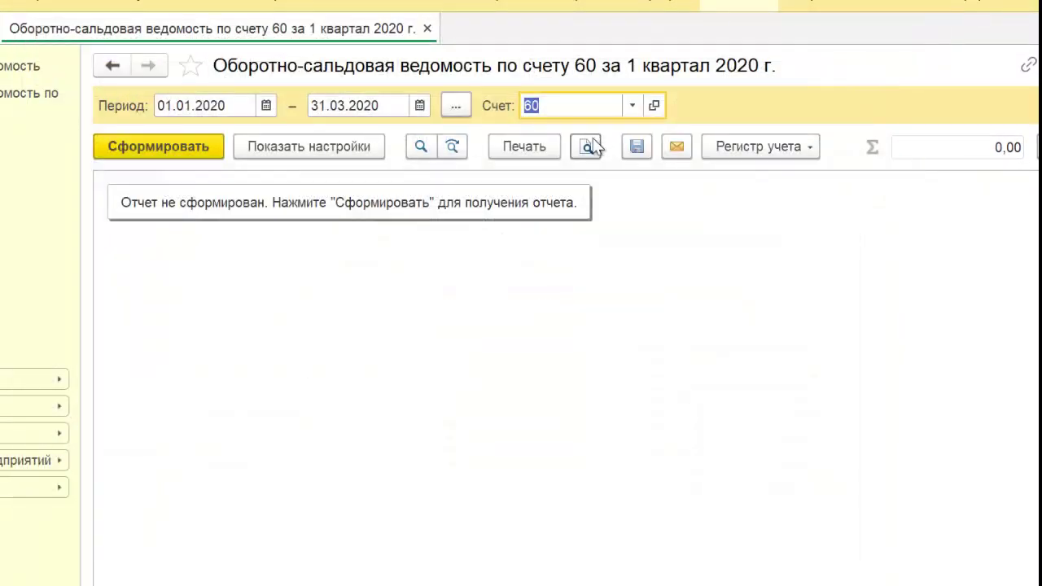
pyautogui.click(155, 149)
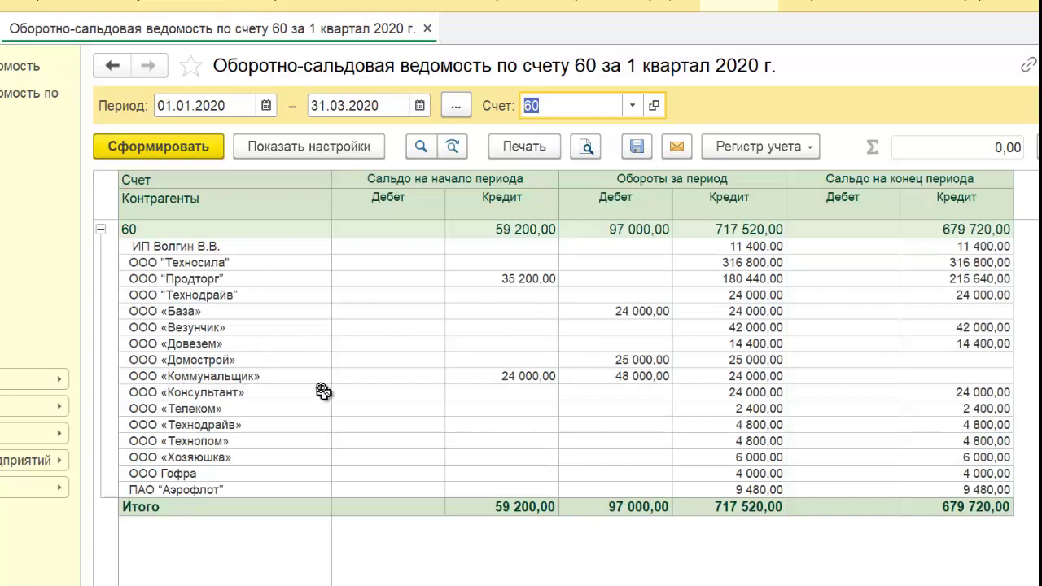
# Step: Check the credit turnover and closing credit balance of ООО «Консультант» in the account 60 report
pyautogui.click(198, 440)
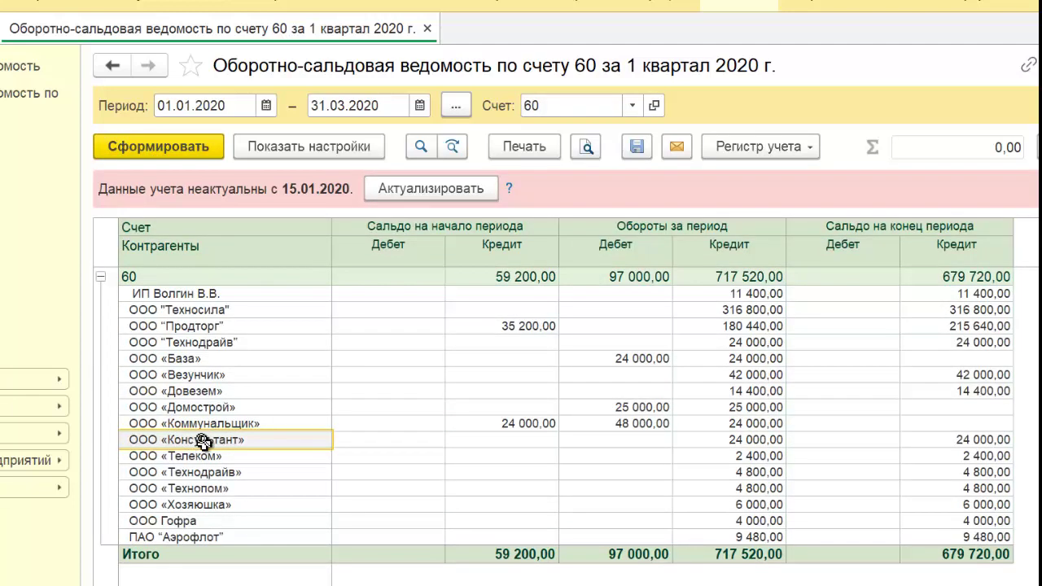
pyautogui.click(757, 440)
pyautogui.click(986, 440)
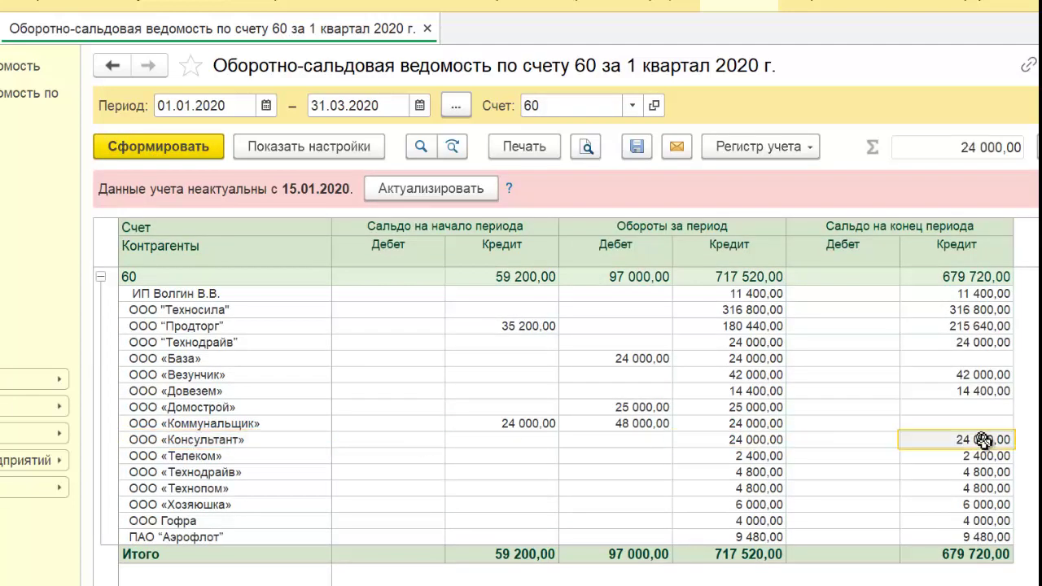
pyautogui.click(744, 441)
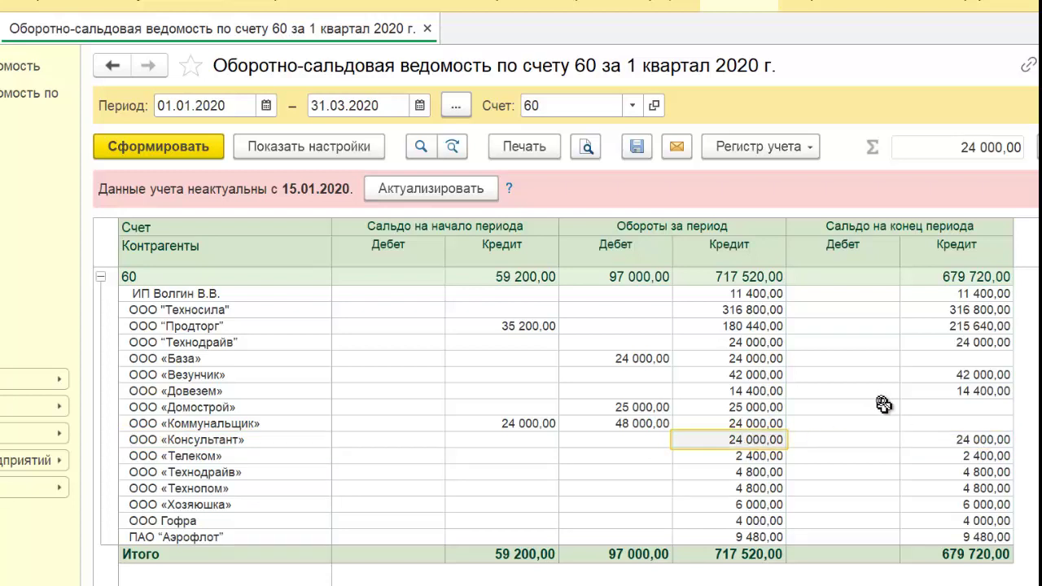
pyautogui.click(252, 440)
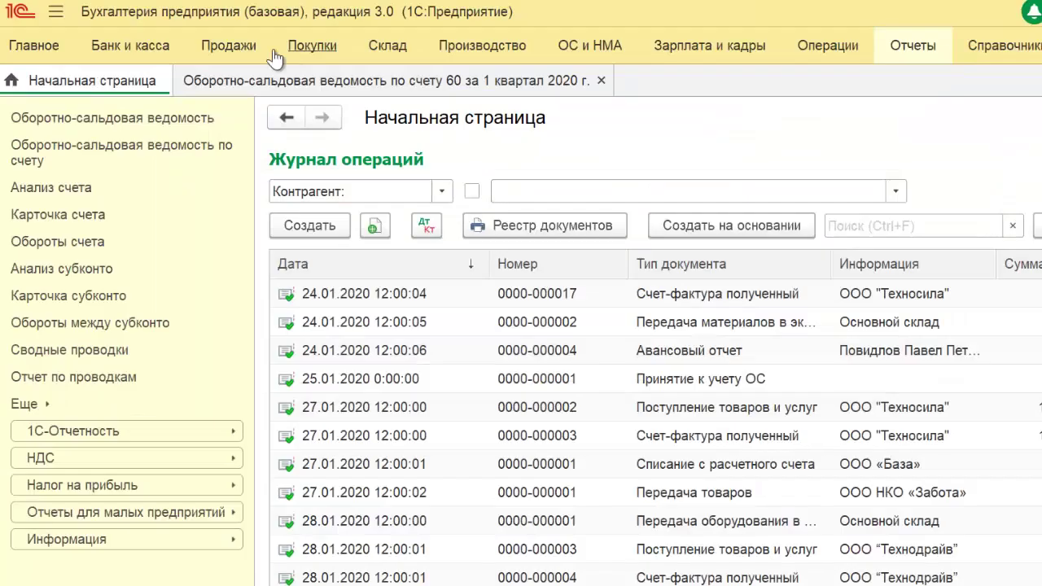
# Step: Create a new debt adjustment document (Корректировка долга) from the sales section (Продажи)
pyautogui.click(250, 49)
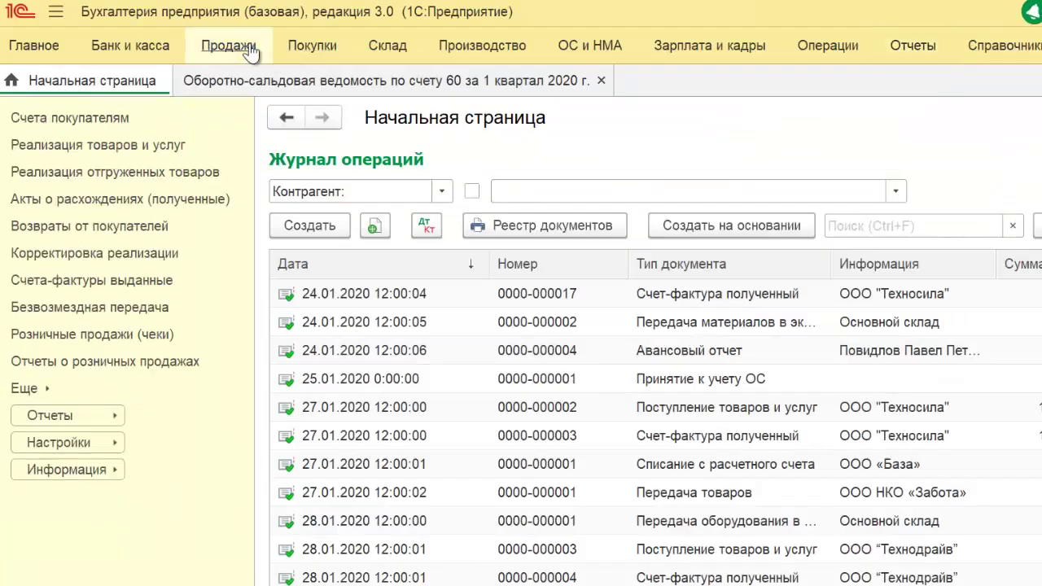
pyautogui.click(338, 47)
pyautogui.click(29, 389)
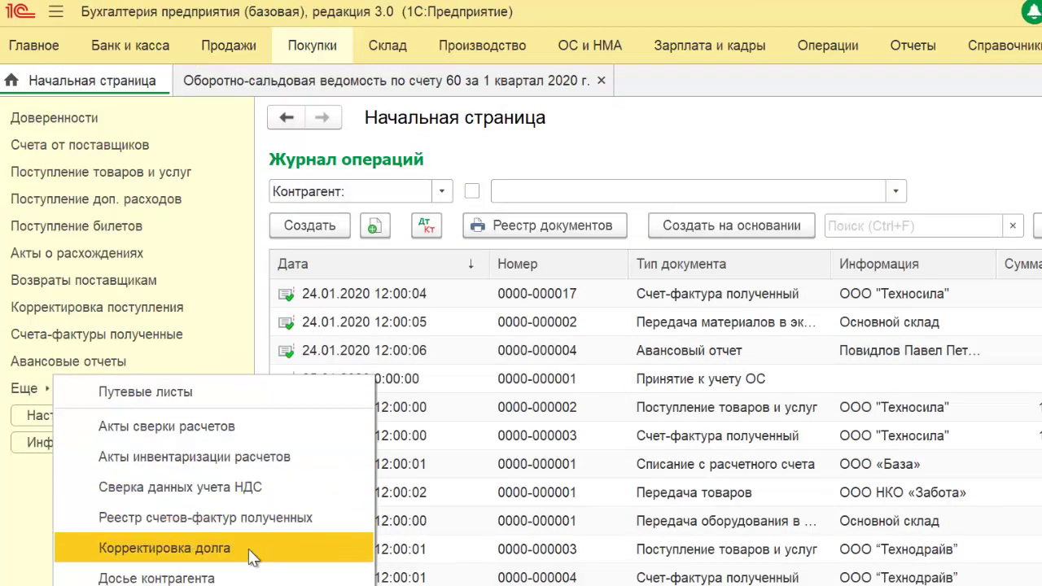
pyautogui.click(227, 47)
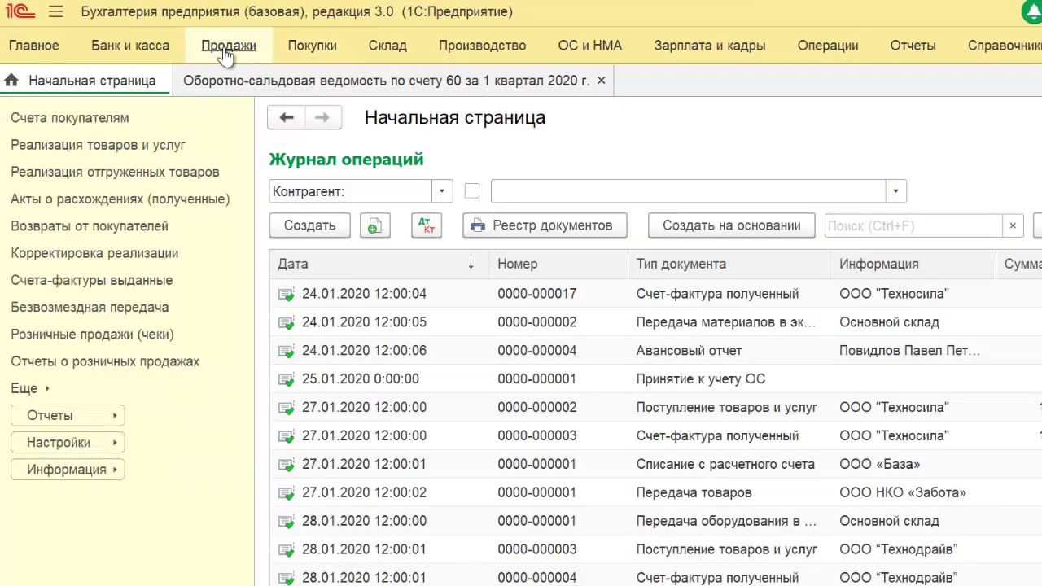
pyautogui.click(29, 389)
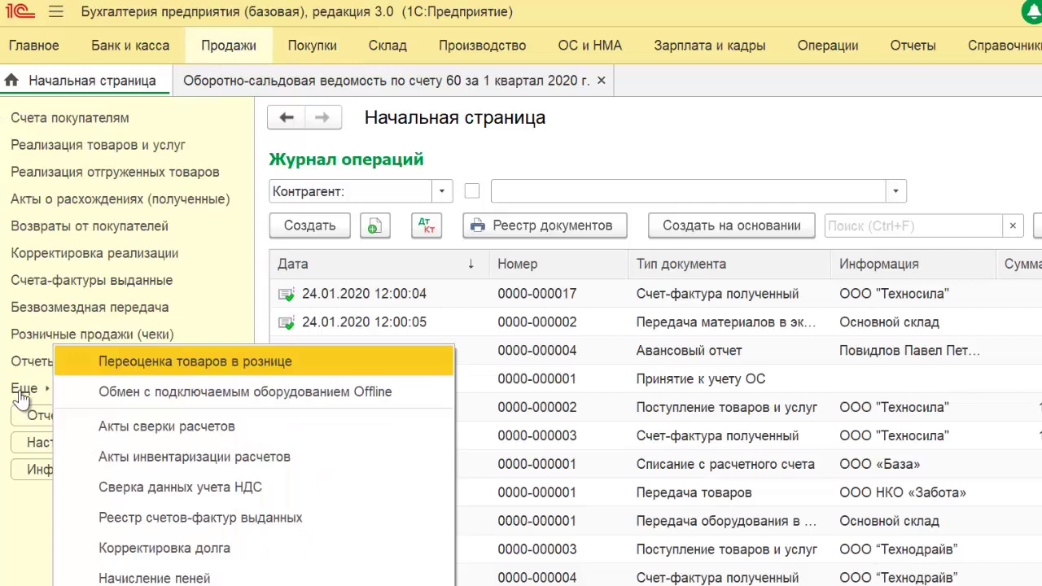
pyautogui.click(216, 548)
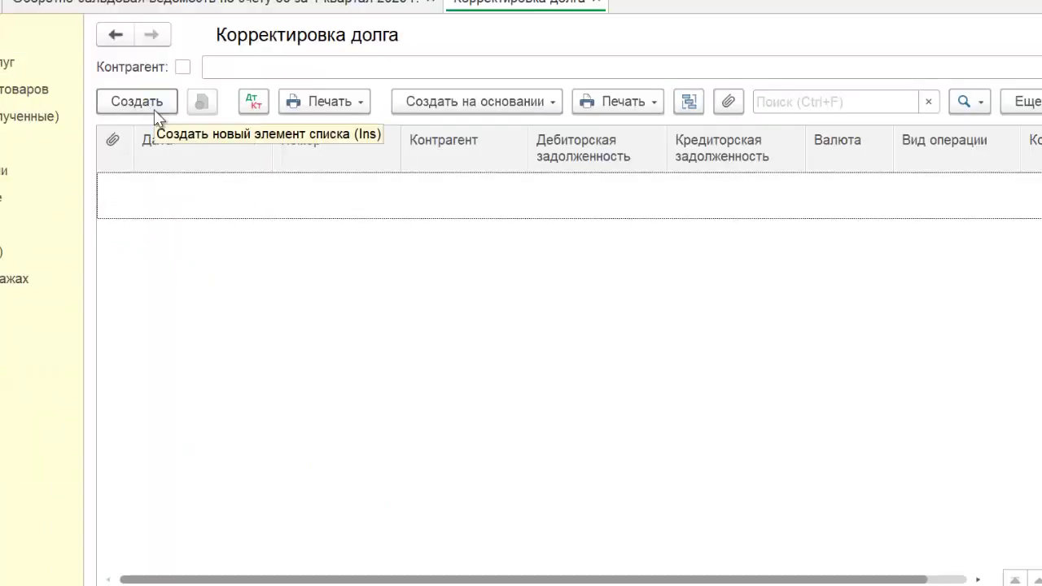
pyautogui.click(137, 102)
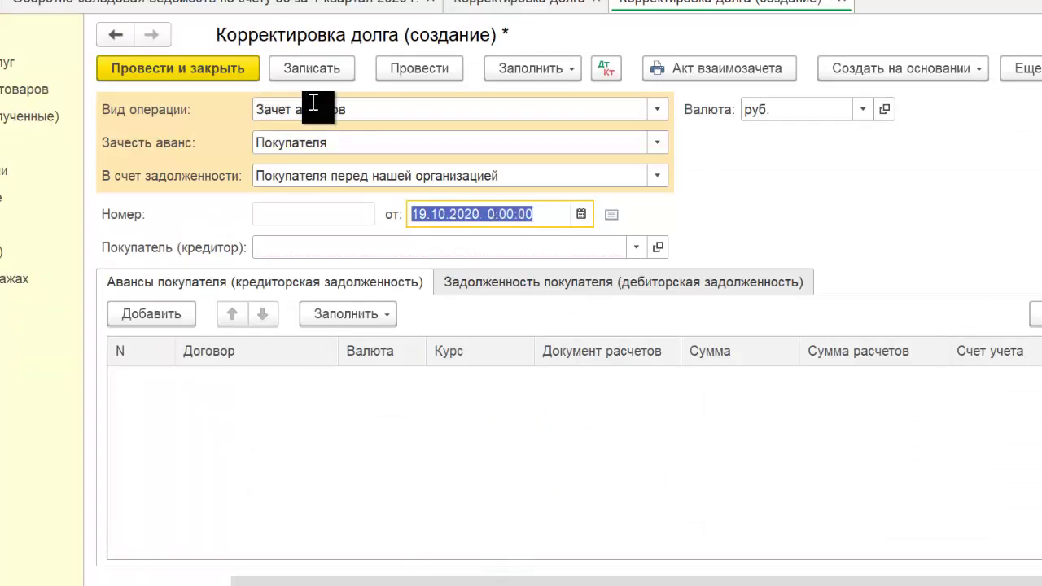
# Step: Set the operation type to Перенос задолженности and the debt to transfer to Задолженность поставщику
pyautogui.click(658, 111)
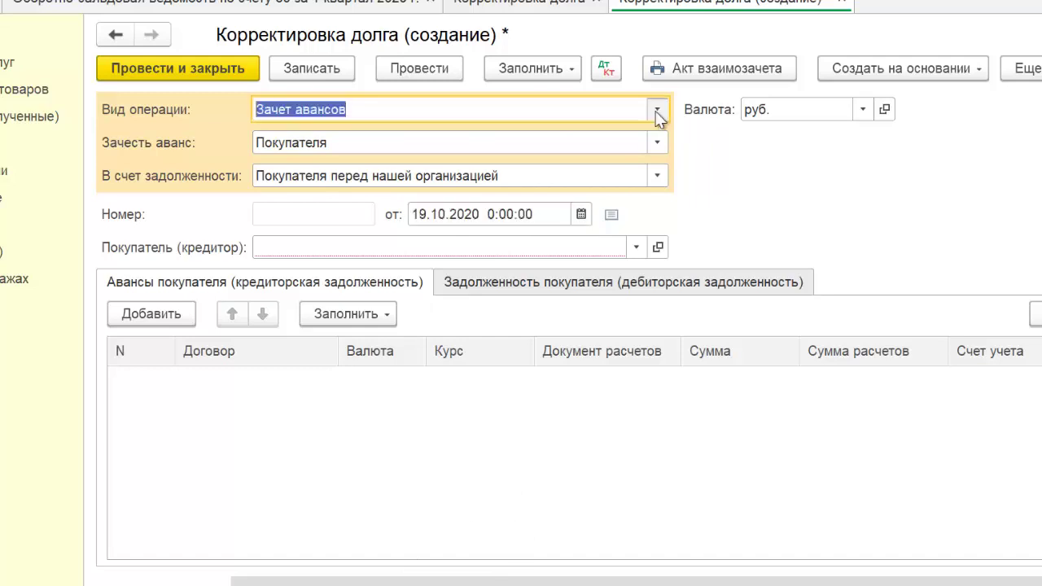
pyautogui.click(387, 196)
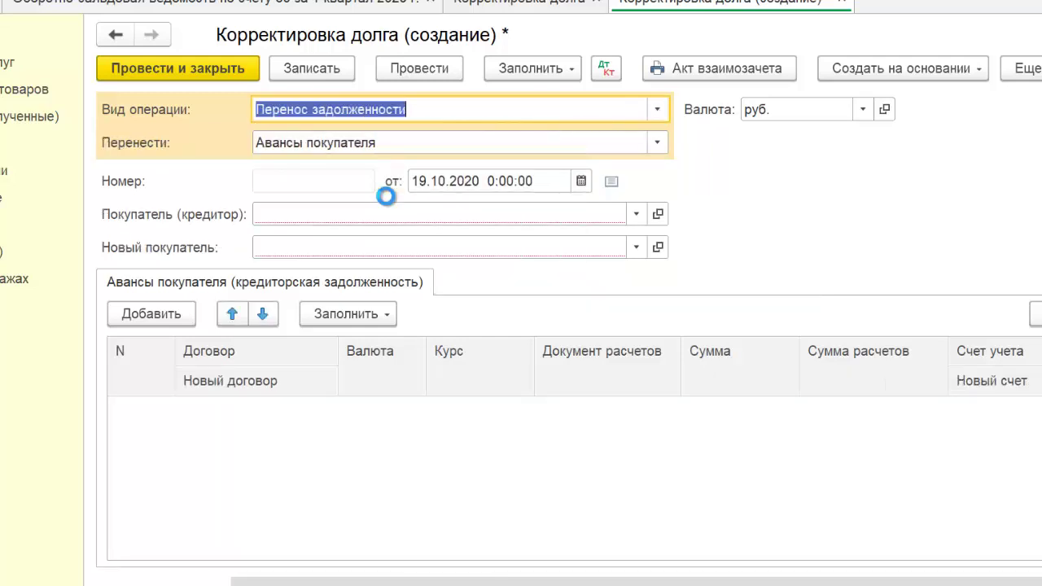
pyautogui.click(656, 144)
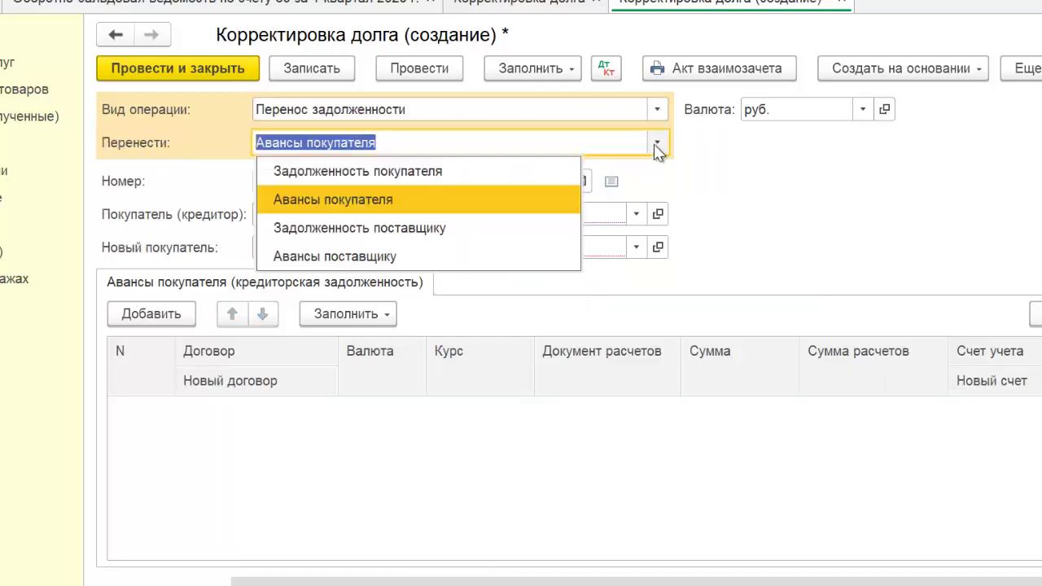
pyautogui.click(416, 237)
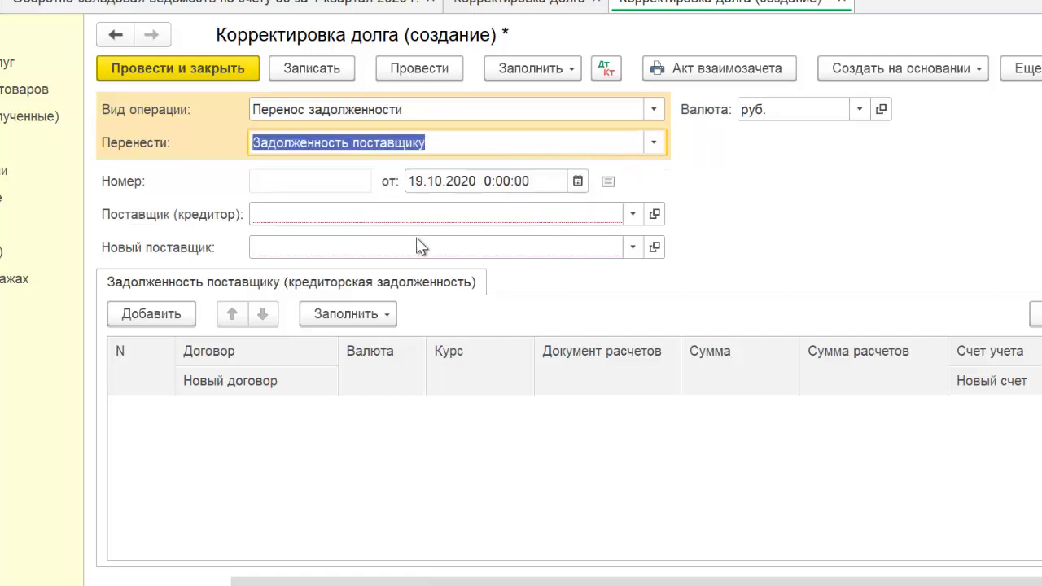
# Step: Look up the creditor in the account 60 report and select ООО «Консультант» as the supplier (Поставщик) in the debt adjustment
pyautogui.click(313, 215)
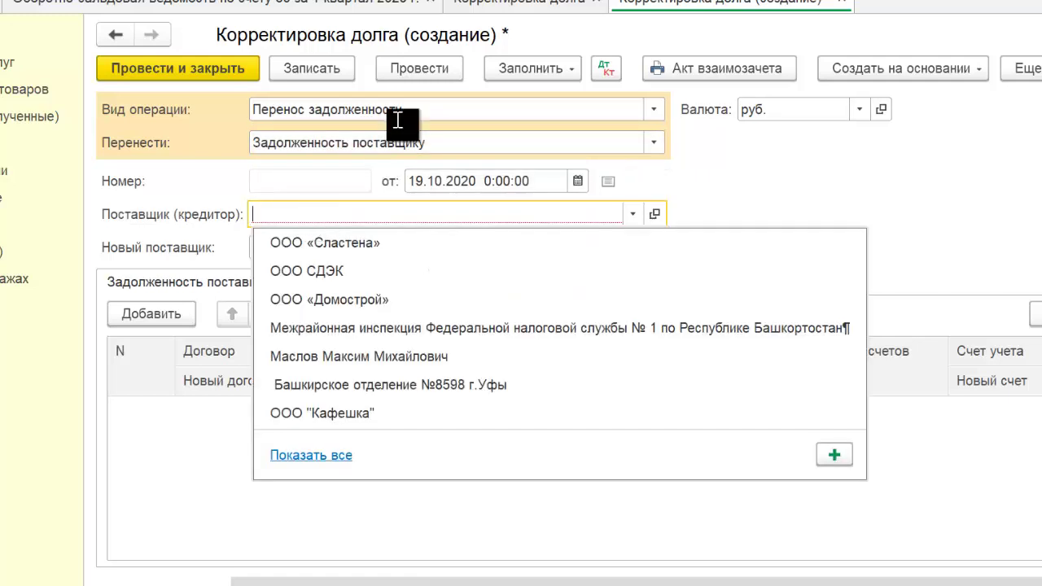
pyautogui.click(225, 14)
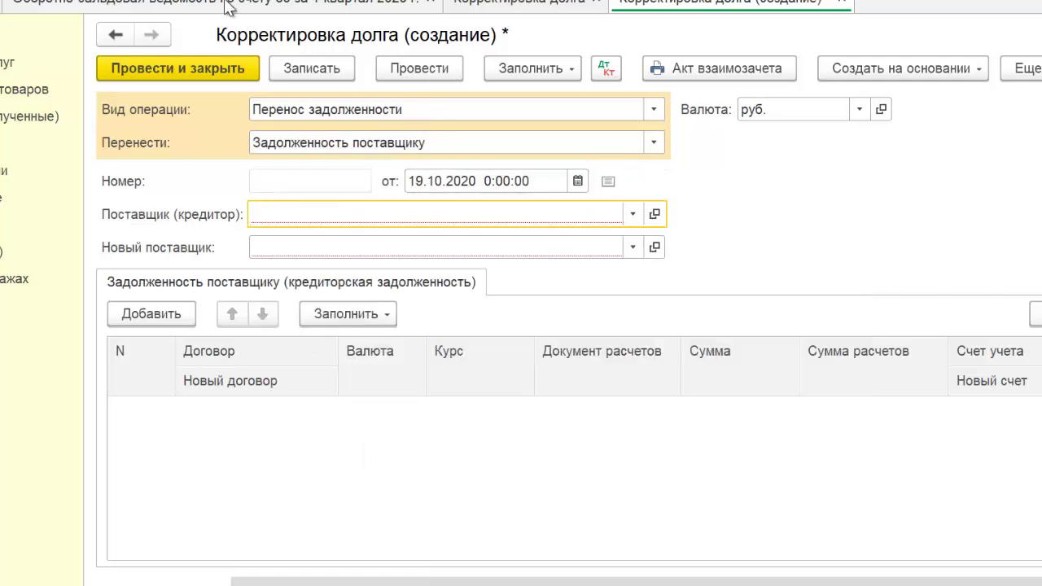
pyautogui.click(141, 4)
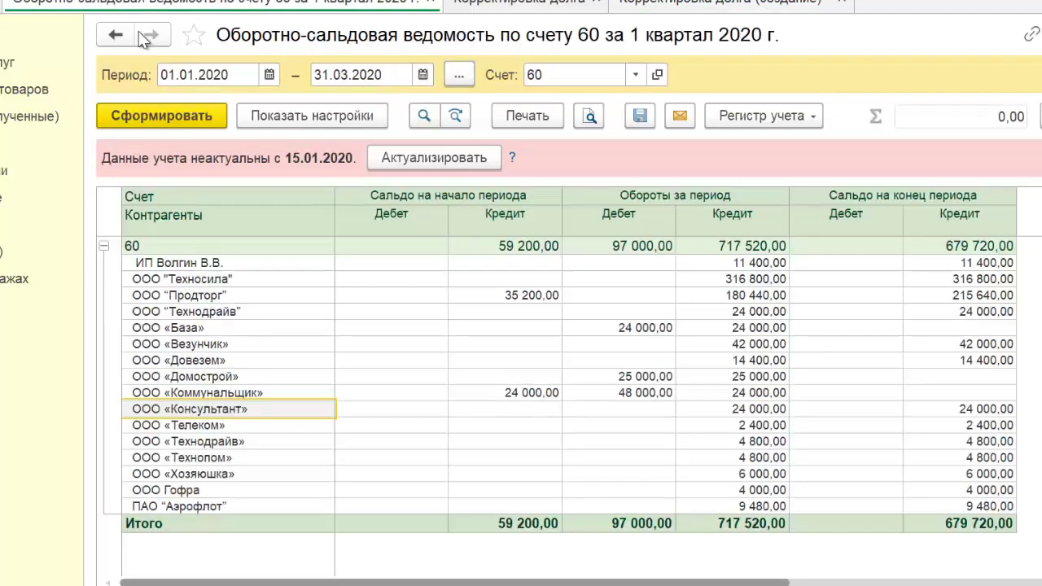
pyautogui.click(713, 4)
pyautogui.write('ООО')
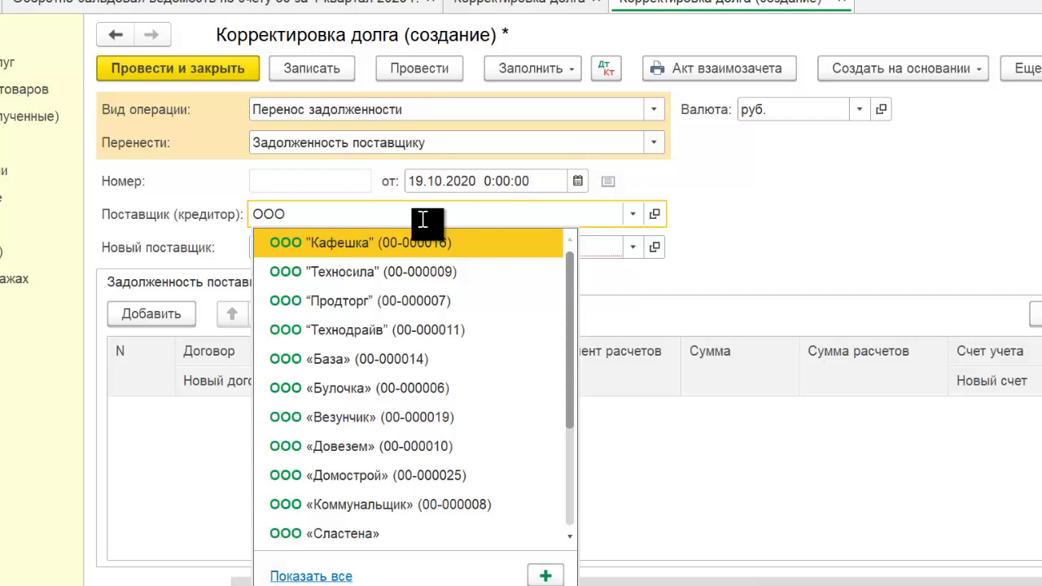
pyautogui.write(' К')
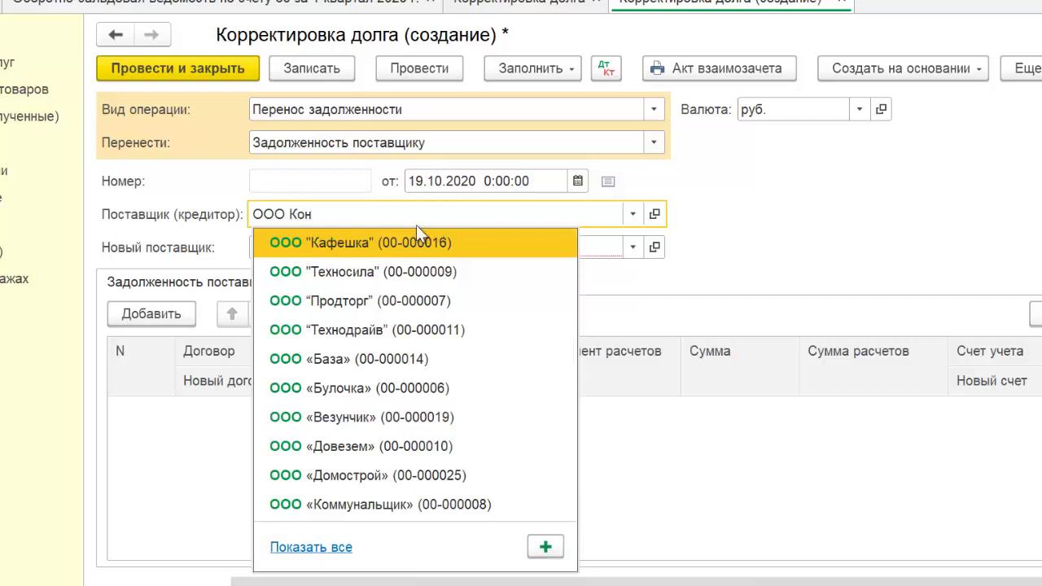
pyautogui.write('он')
pyautogui.click(325, 548)
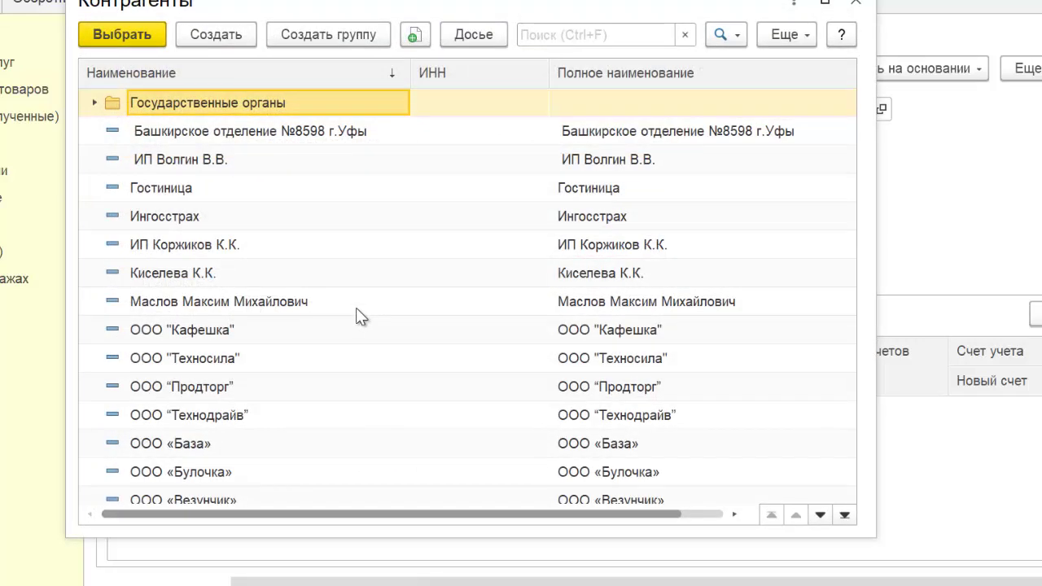
pyautogui.click(124, 39)
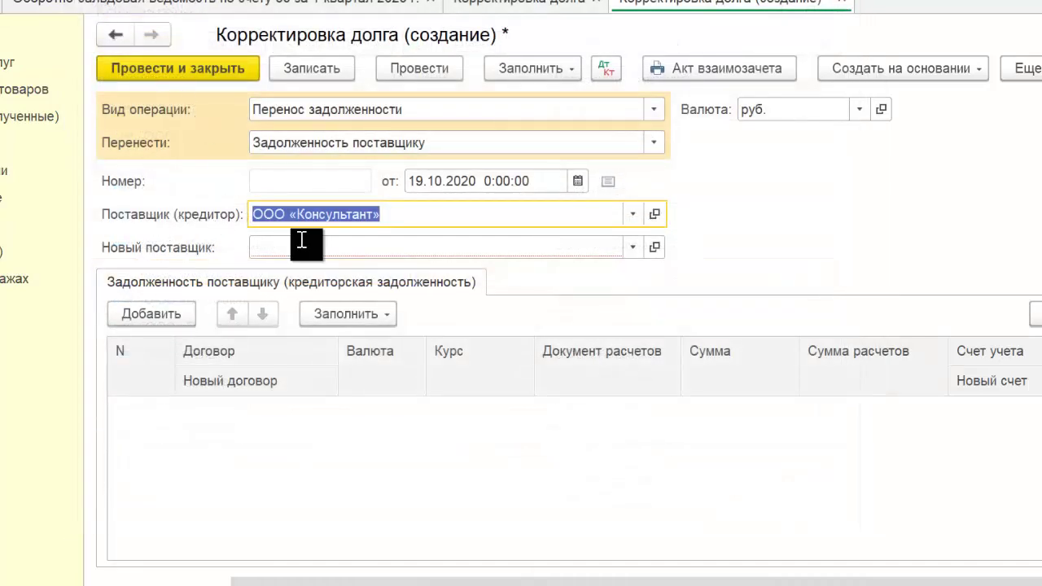
# Step: Open the full counterparty list for the new supplier field (Новый поставщик)
pyautogui.click(636, 255)
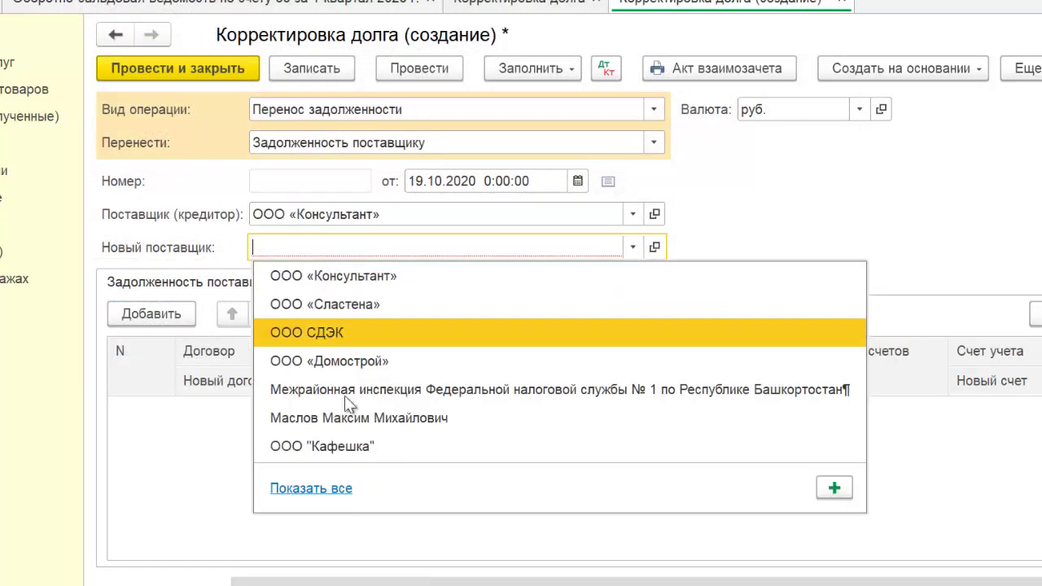
pyautogui.click(295, 492)
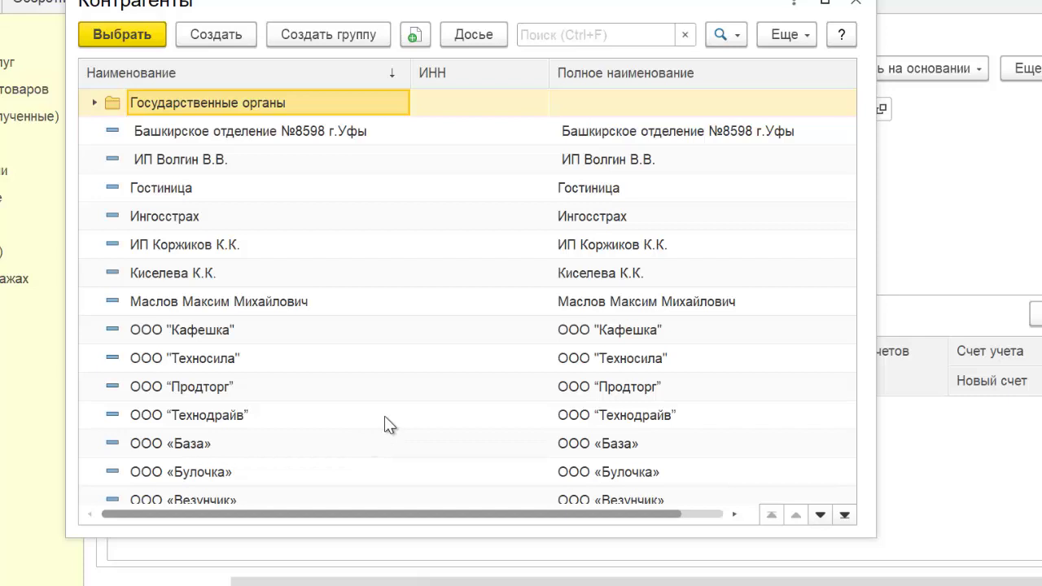
pyautogui.click(218, 38)
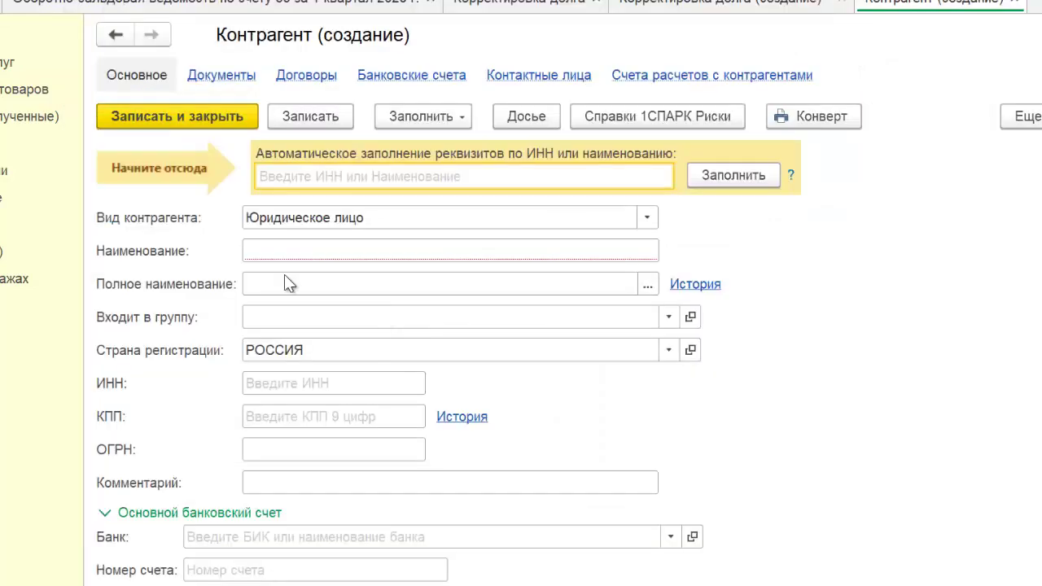
pyautogui.click(274, 251)
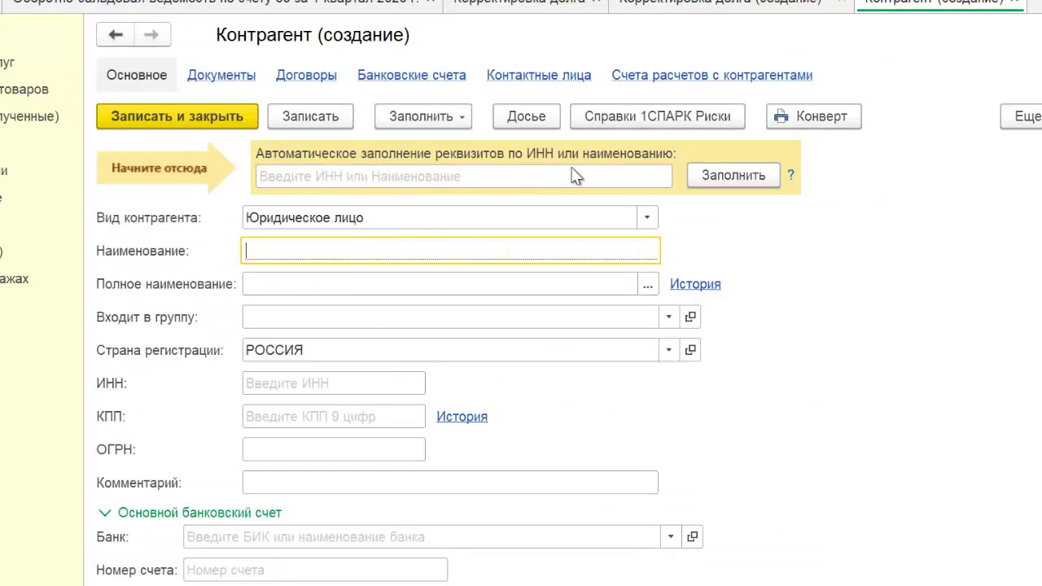
pyautogui.click(402, 175)
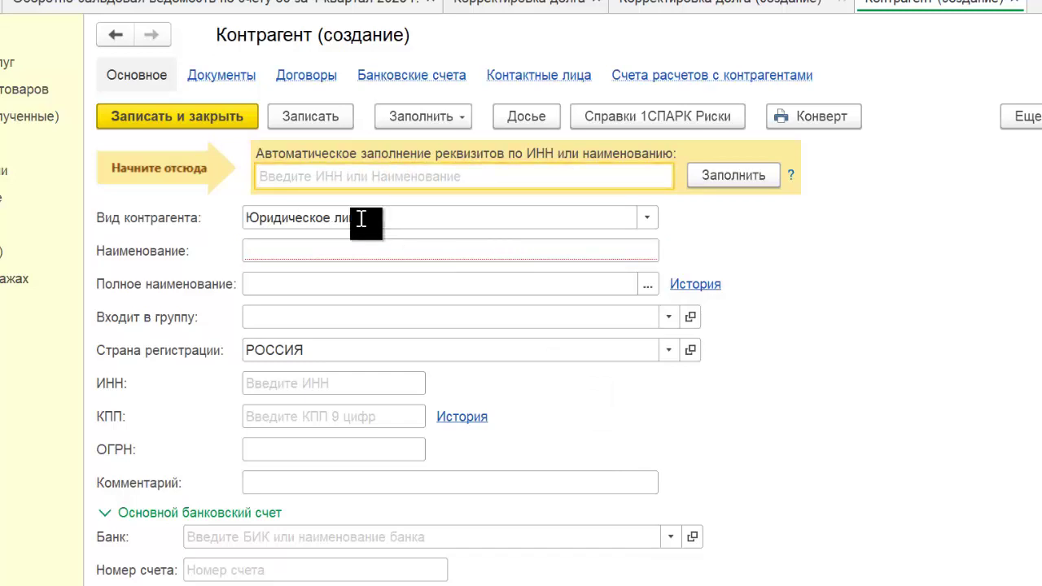
pyautogui.click(1015, 3)
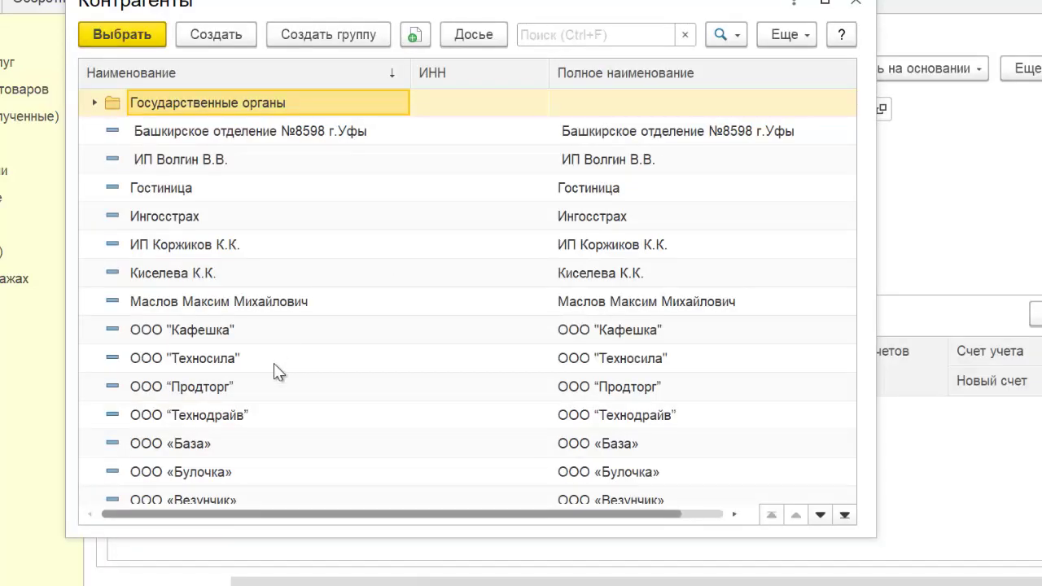
# Step: Choose ООО «База» from the counterparty list as the new supplier in the debt adjustment
pyautogui.click(260, 453)
pyautogui.click(123, 34)
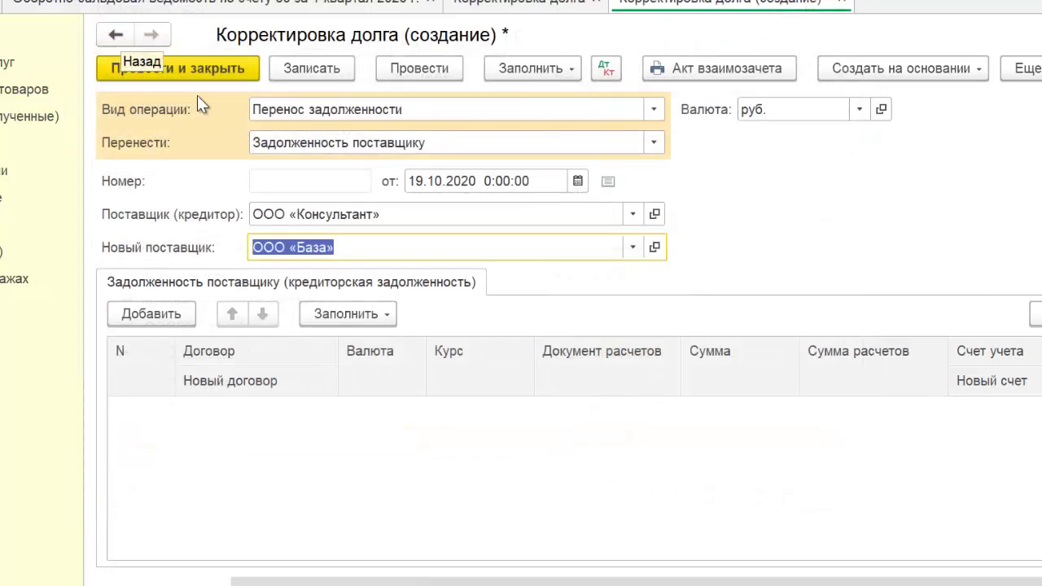
# Step: Fill the supplier debt table automatically with the outstanding debt of ООО «Консультант»
pyautogui.click(385, 317)
pyautogui.click(361, 345)
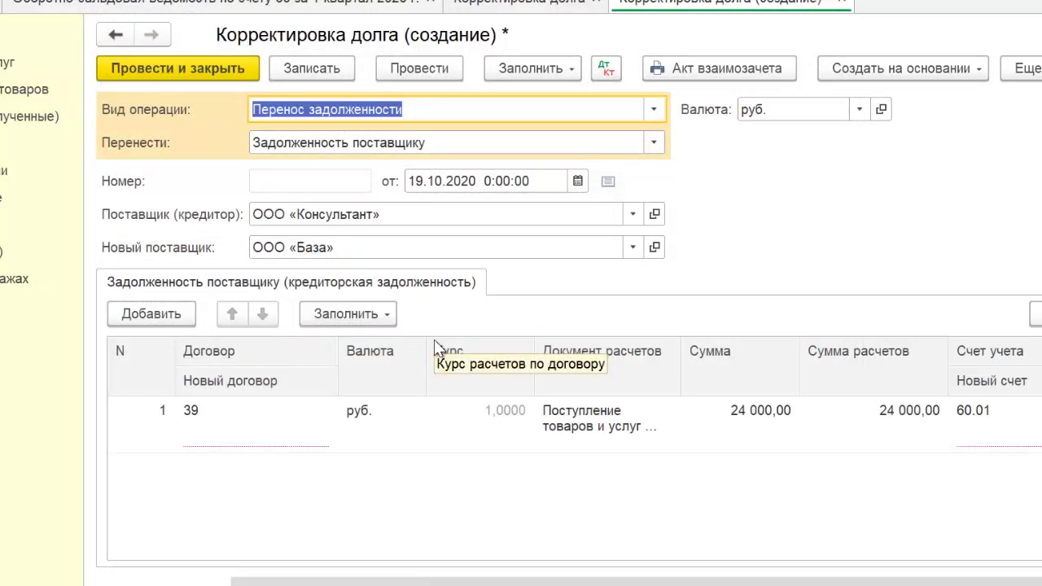
pyautogui.click(367, 314)
pyautogui.click(507, 540)
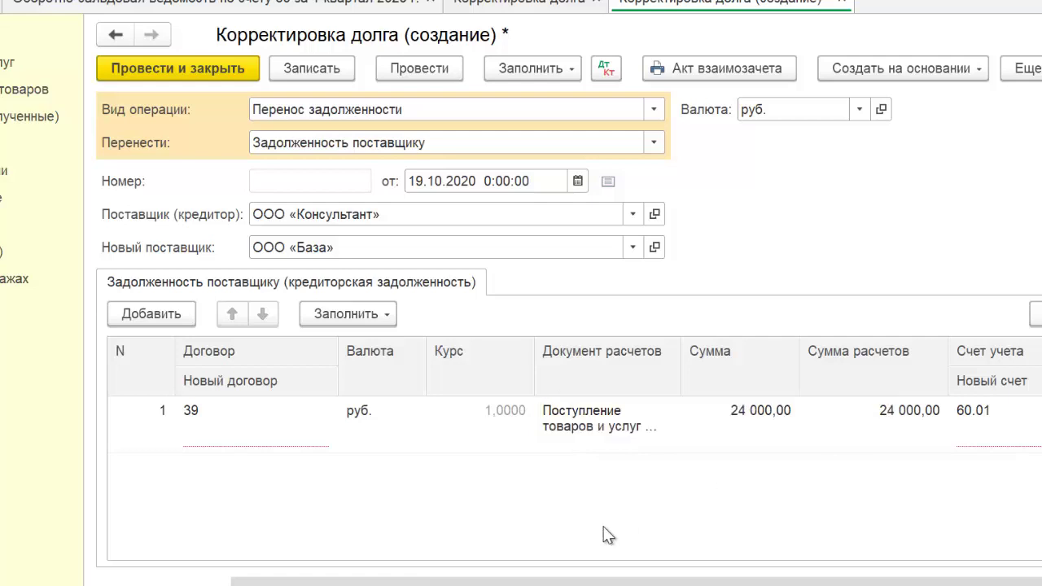
# Step: Open the contract list for the debt row's Договор field and choose contract 39
pyautogui.click(244, 438)
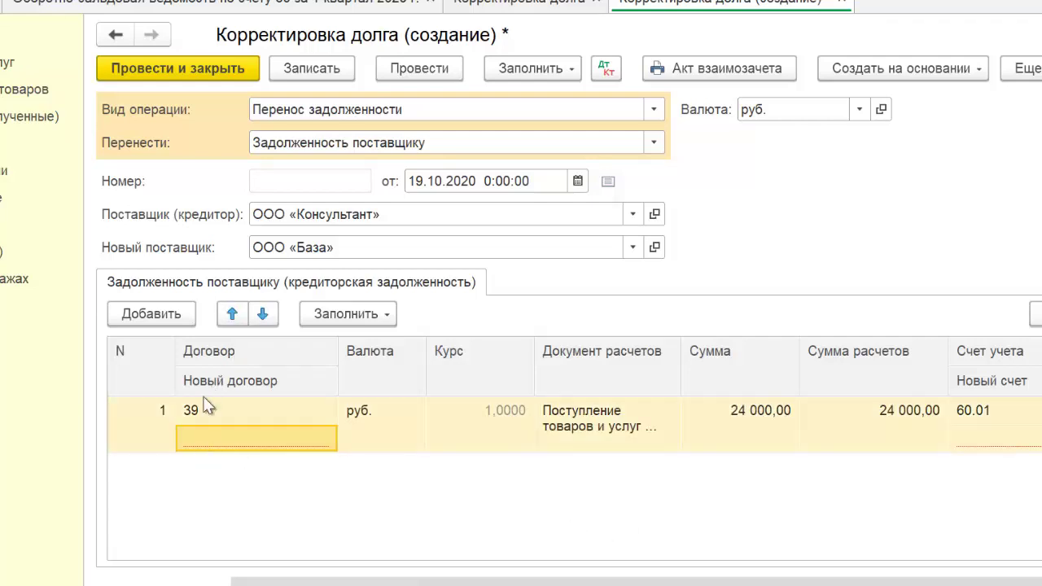
pyautogui.click(212, 405)
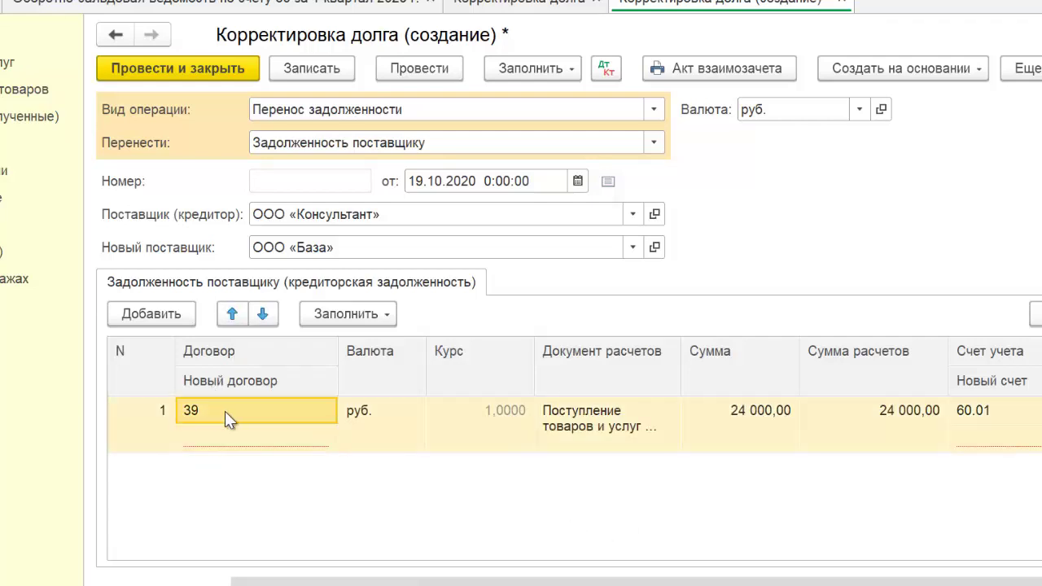
pyautogui.click(225, 411)
pyautogui.click(254, 531)
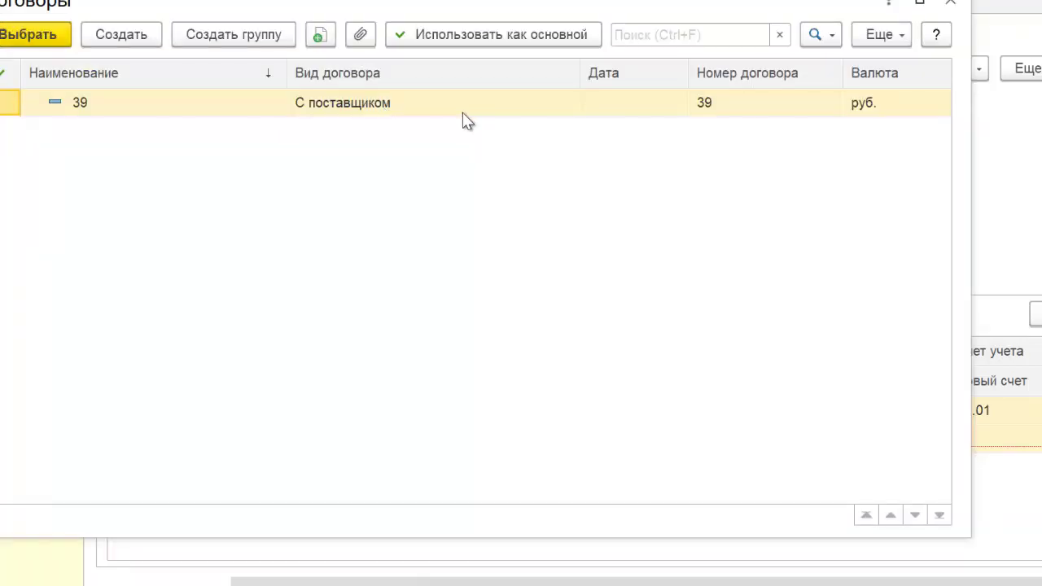
pyautogui.doubleClick(466, 121)
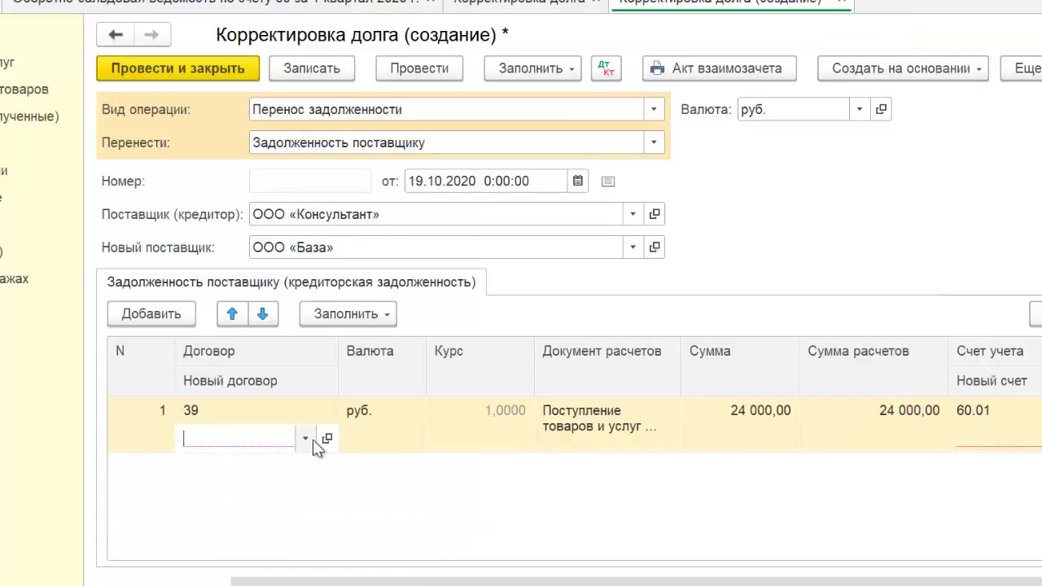
pyautogui.click(307, 440)
pyautogui.click(305, 493)
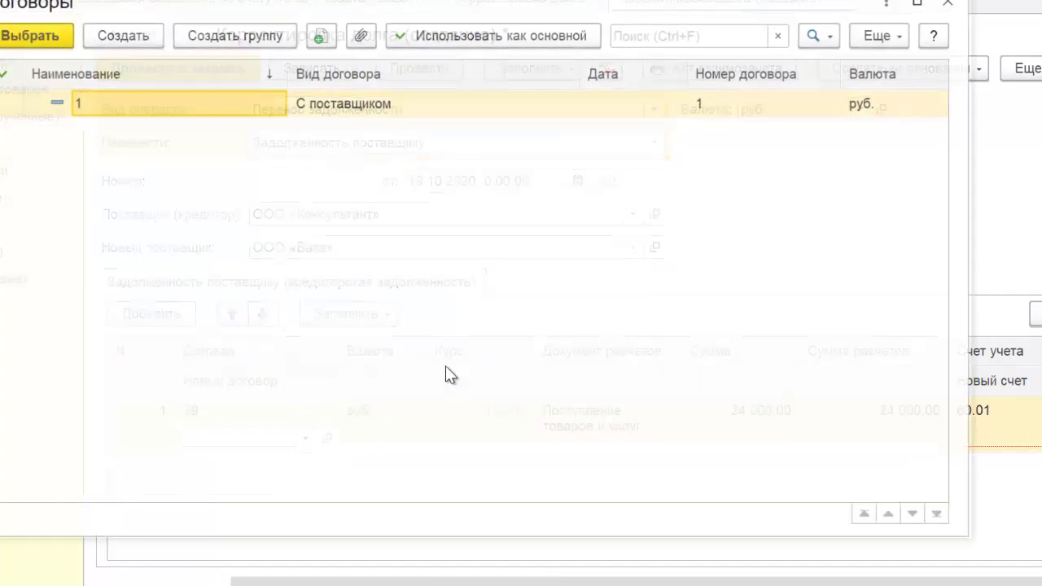
pyautogui.press('Escape')
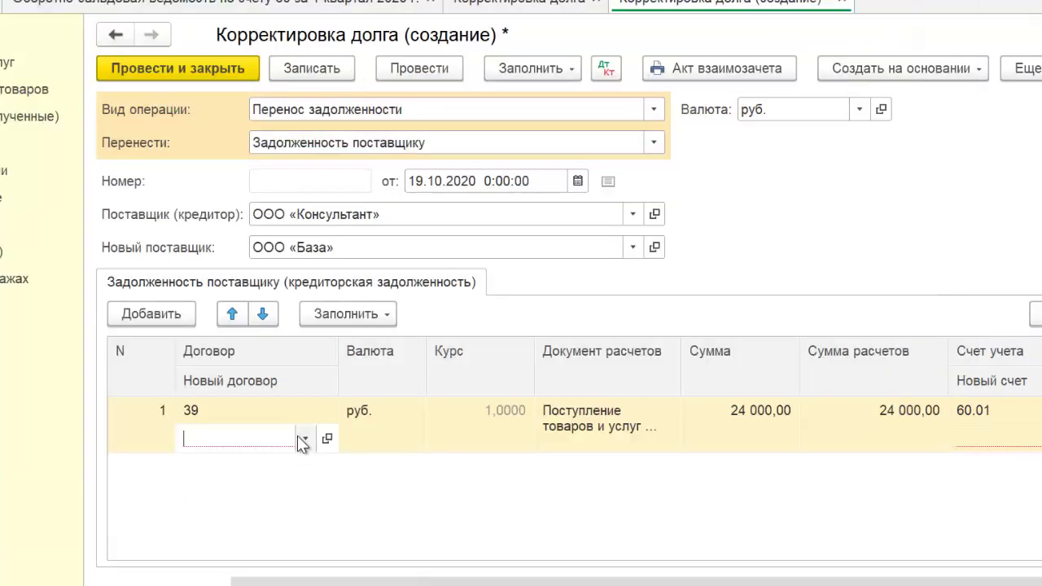
# Step: Choose contract 1 of ООО «База» as the new contract (Новый договор) in the debt row
pyautogui.click(305, 438)
pyautogui.click(306, 493)
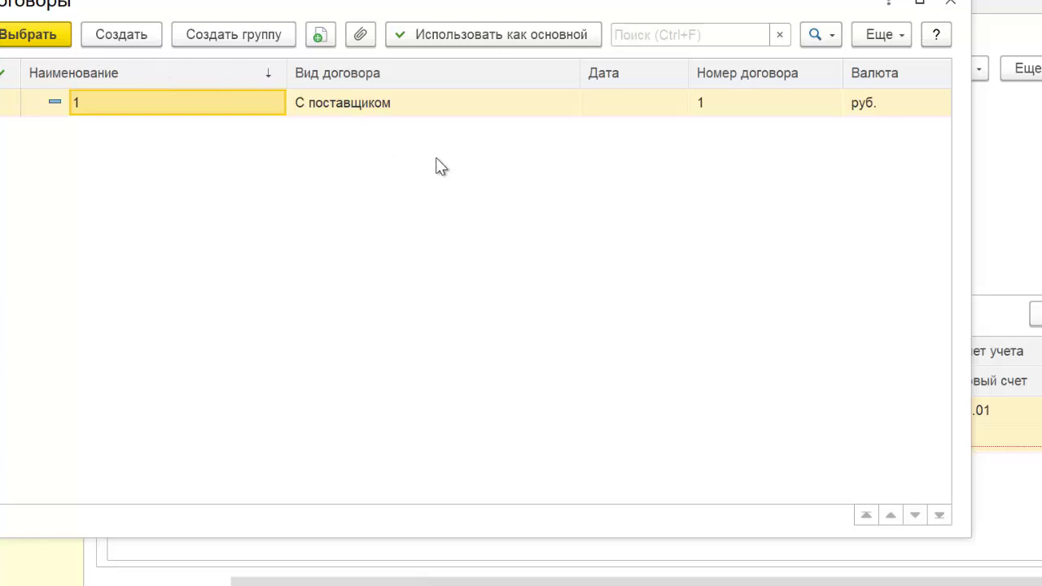
pyautogui.click(16, 40)
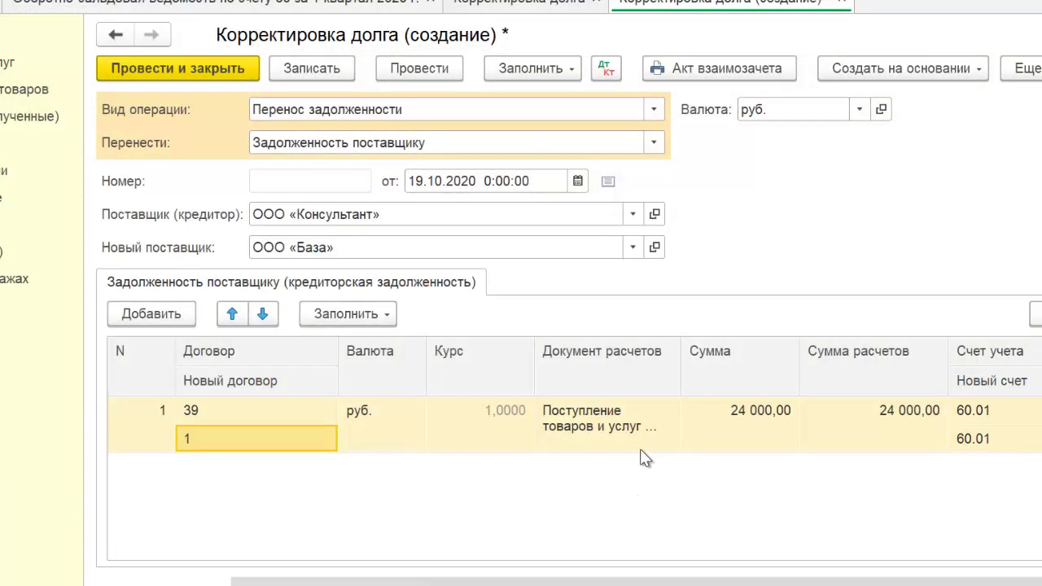
# Step: Check the debt row's settlement document, account and new account, and post the debt adjustment
pyautogui.click(601, 425)
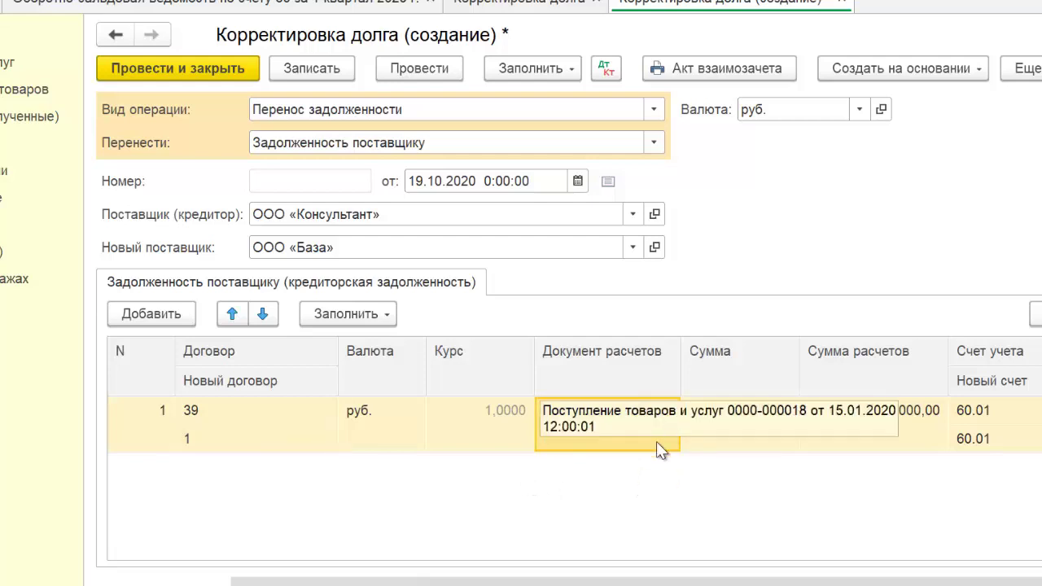
pyautogui.click(978, 420)
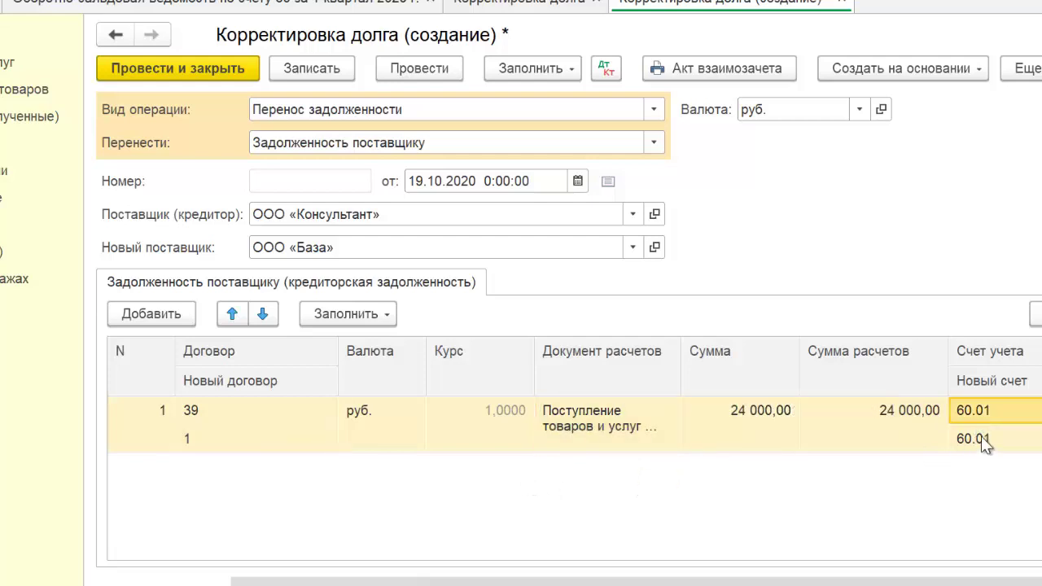
pyautogui.click(980, 444)
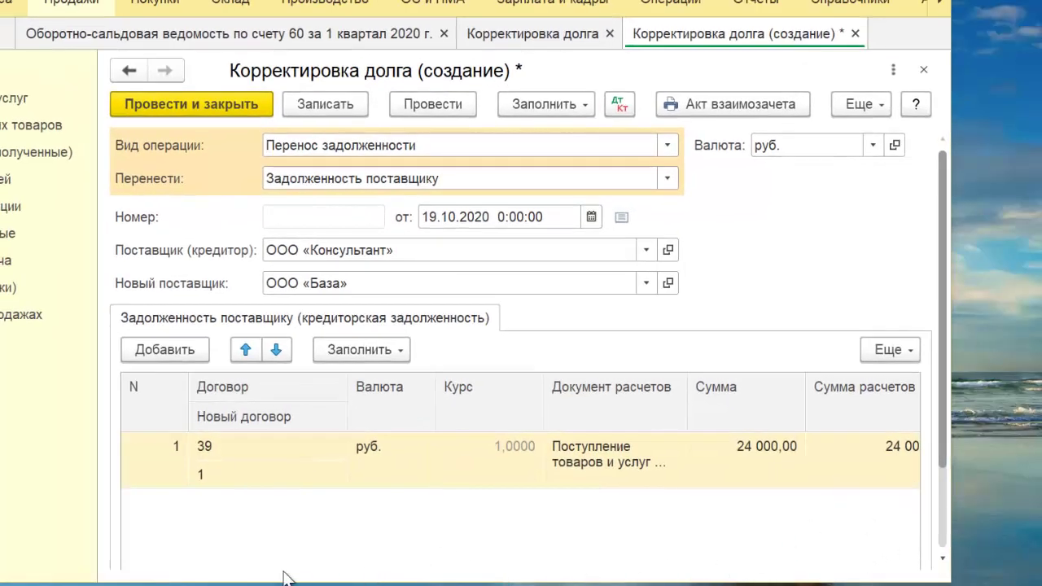
pyautogui.scroll(-3, 944, 446)
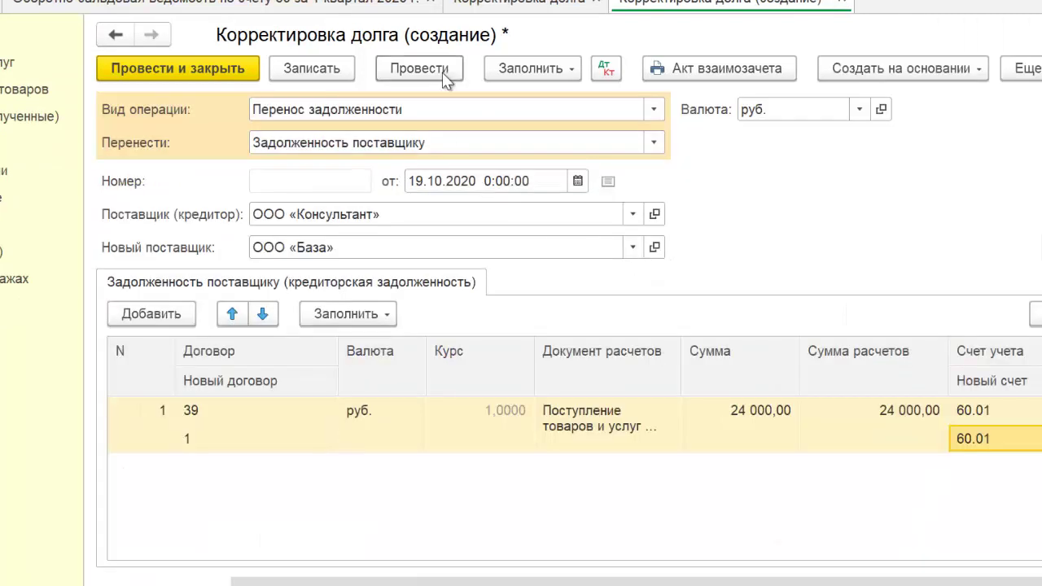
pyautogui.click(441, 70)
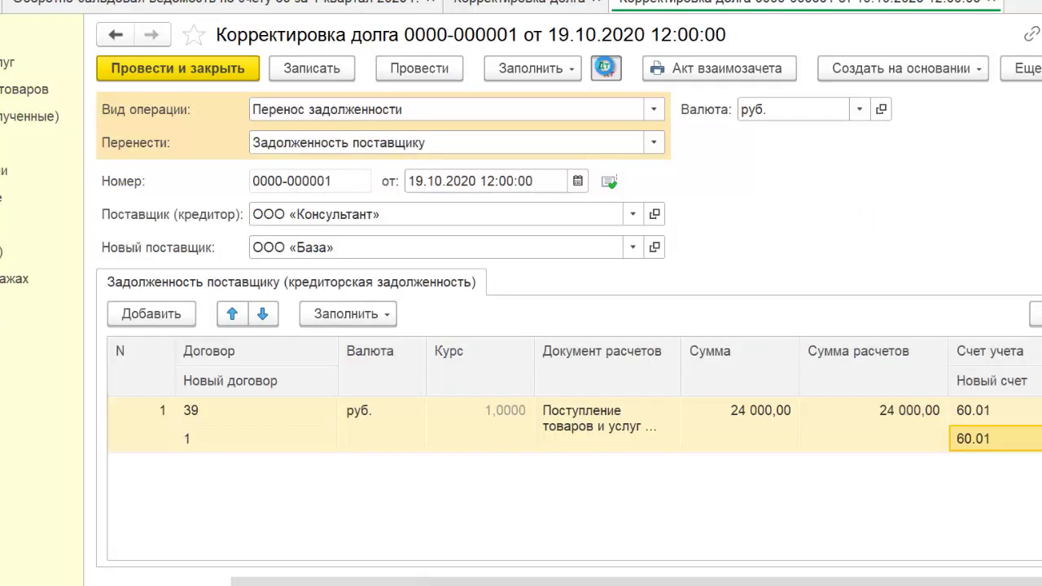
# Step: Open the debt adjustment's accounting entries and check the debit and credit accounts and counterparties
pyautogui.click(605, 68)
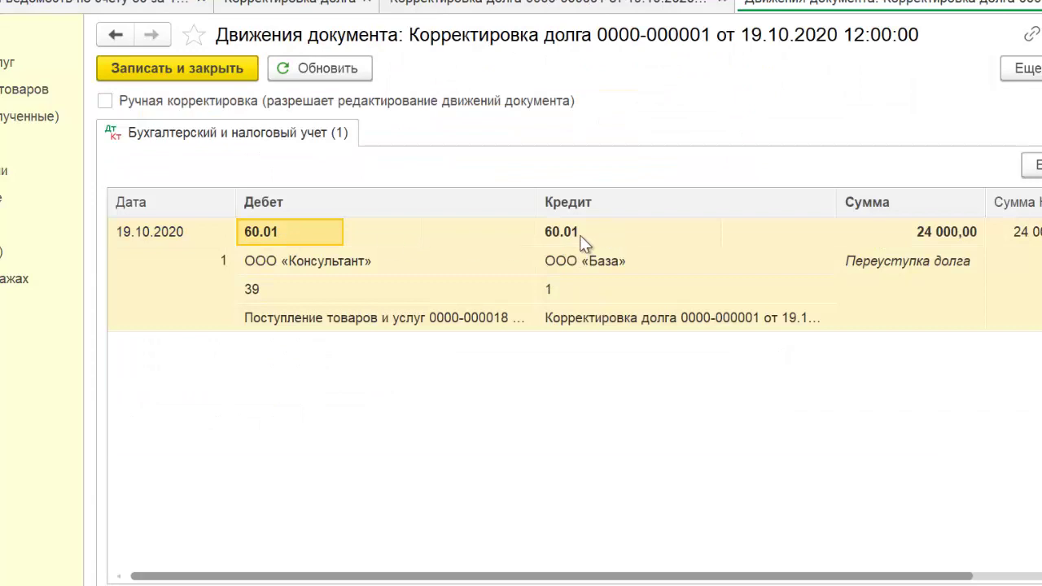
pyautogui.click(581, 238)
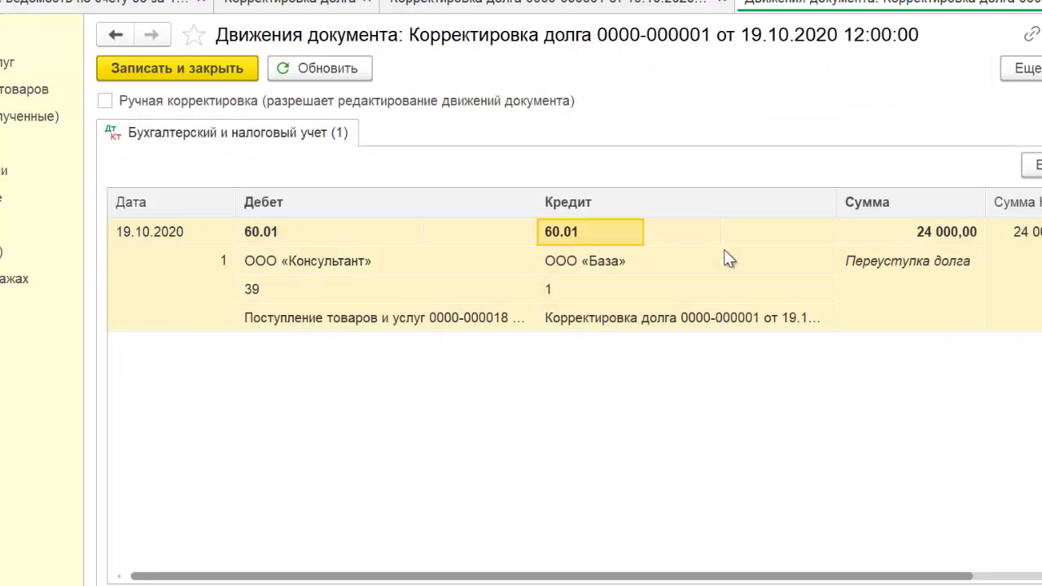
pyautogui.click(321, 263)
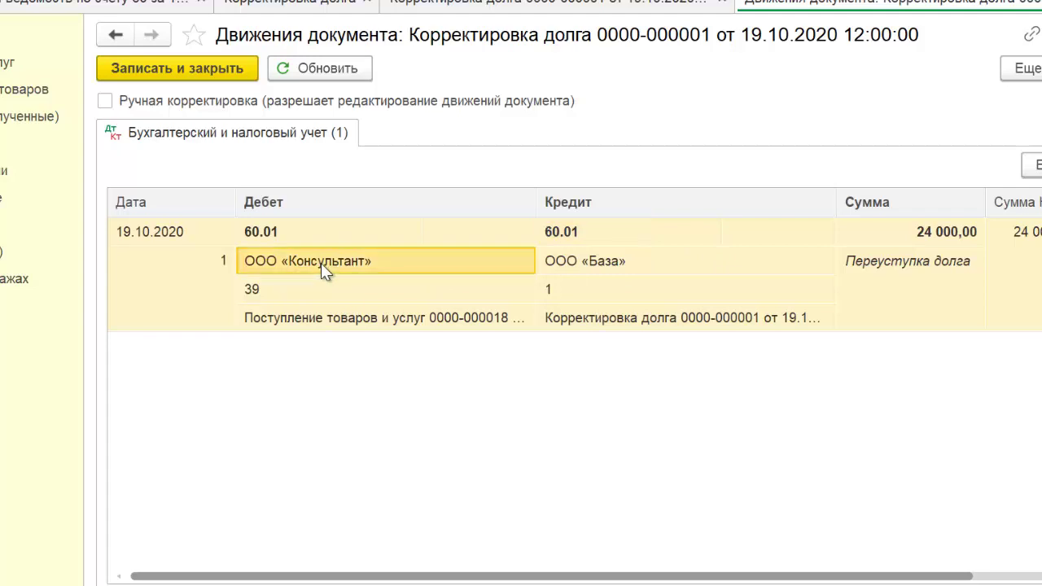
pyautogui.click(589, 265)
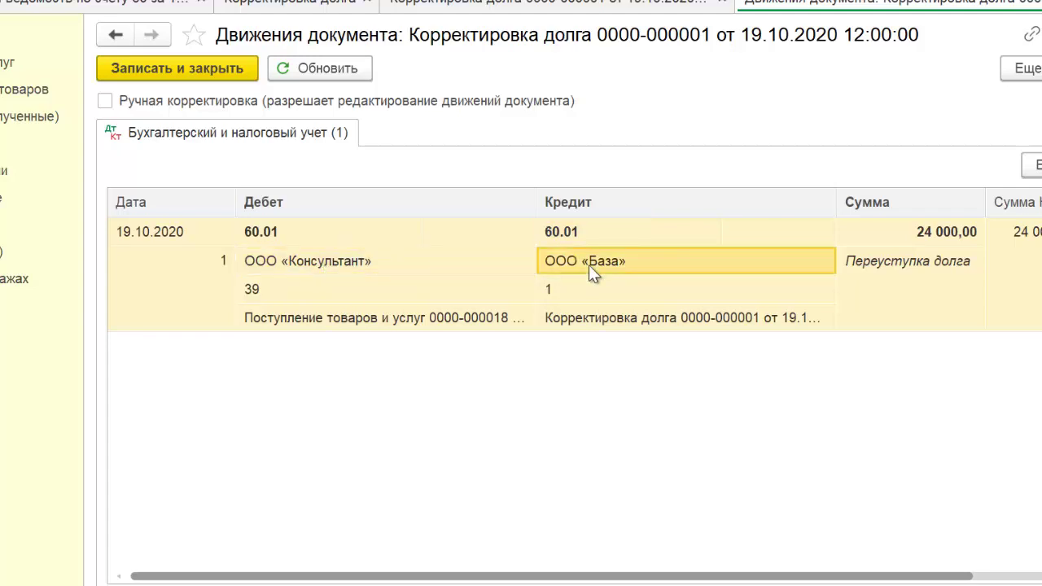
pyautogui.click(330, 263)
pyautogui.click(645, 271)
# Step: Return to the account 60 balance report and examine the turnovers and closing balances of ООО «База» and ООО «Консультант»
pyautogui.click(98, 16)
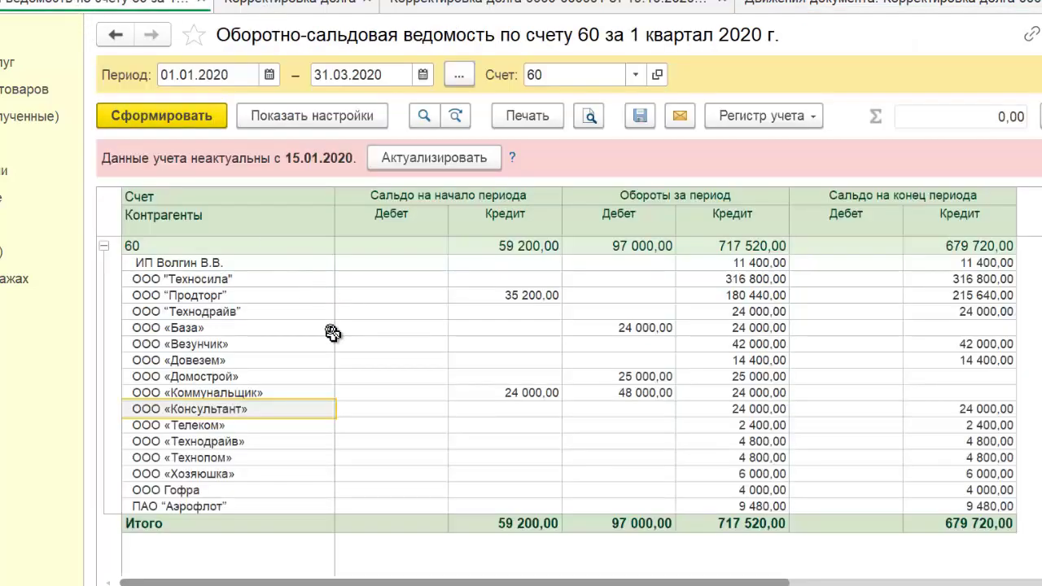
pyautogui.click(208, 327)
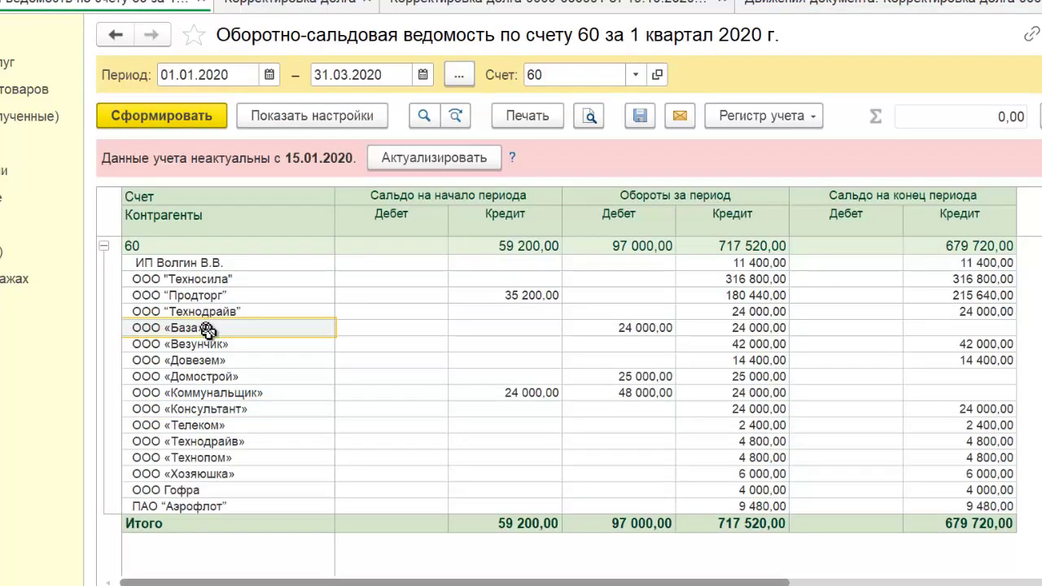
pyautogui.click(769, 329)
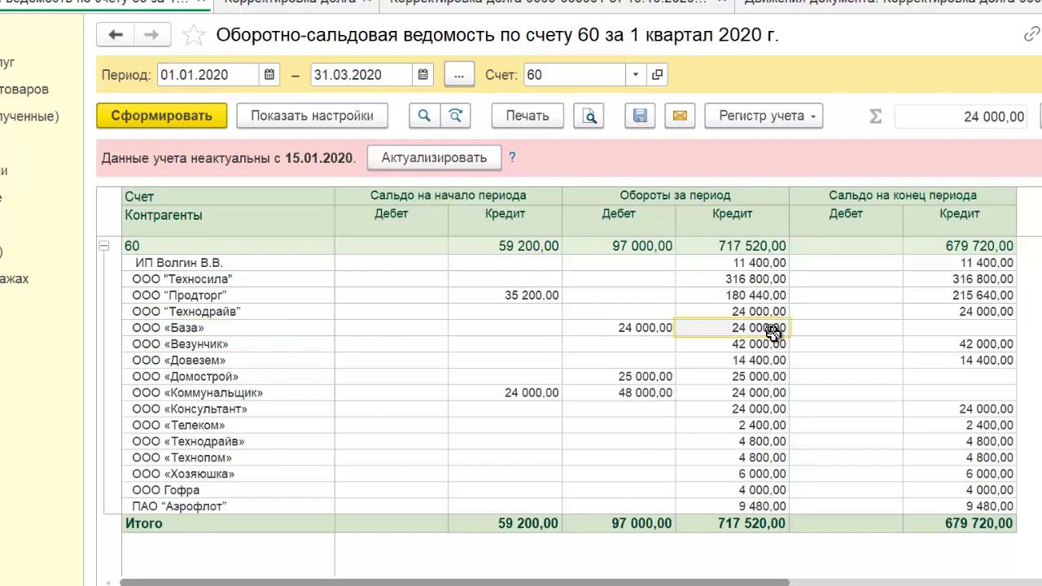
pyautogui.click(963, 326)
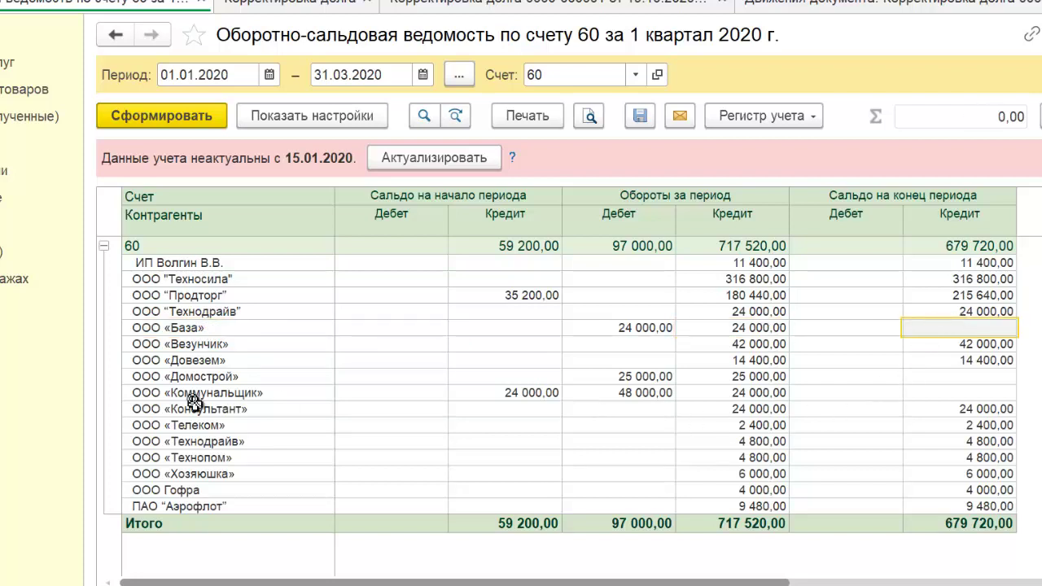
pyautogui.click(1006, 411)
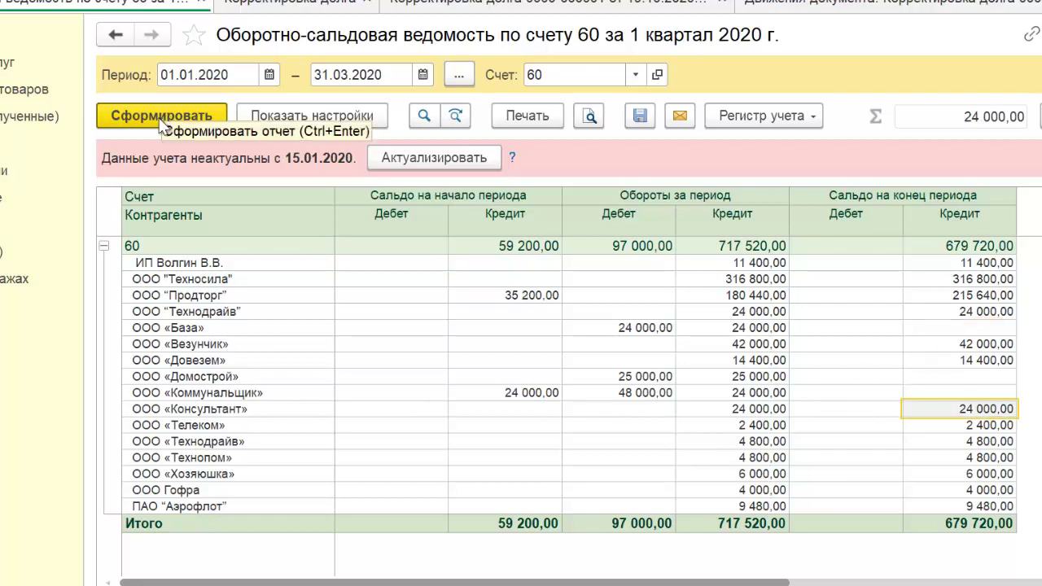
# Step: Set the report period's end date to 31.12.2020 and regenerate the account 60 report
pyautogui.click(423, 75)
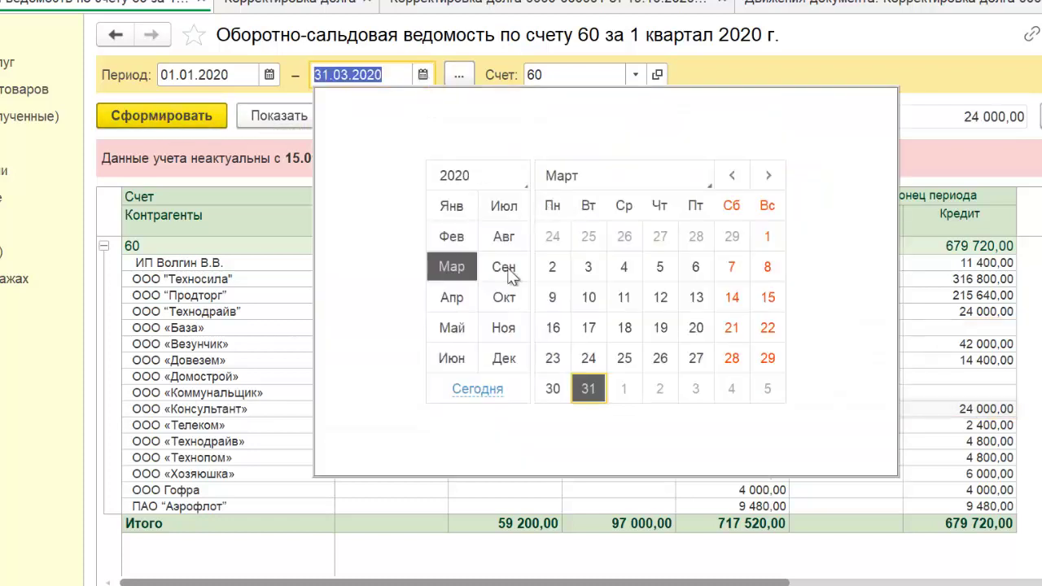
pyautogui.click(505, 358)
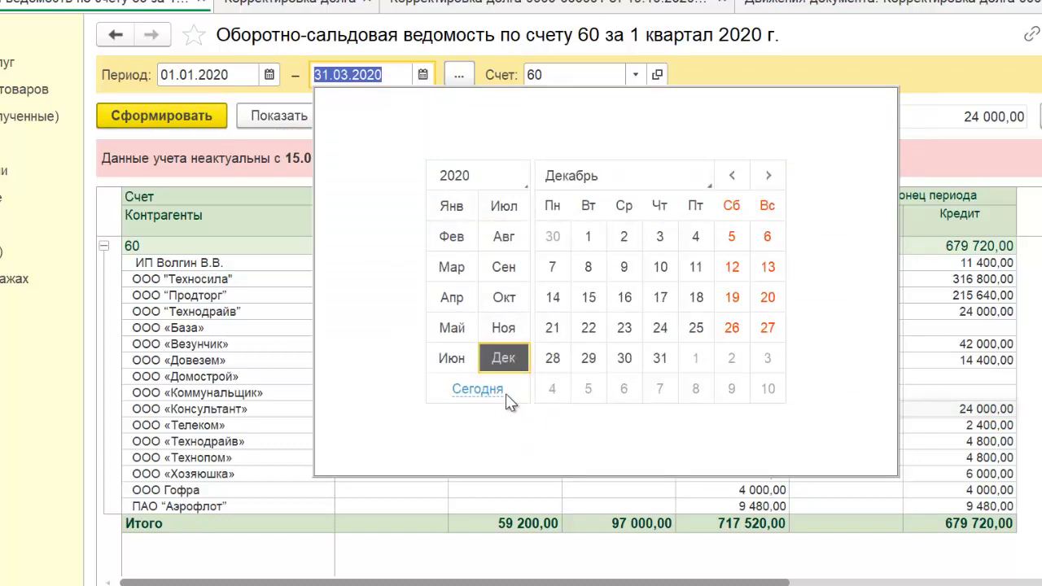
pyautogui.click(661, 359)
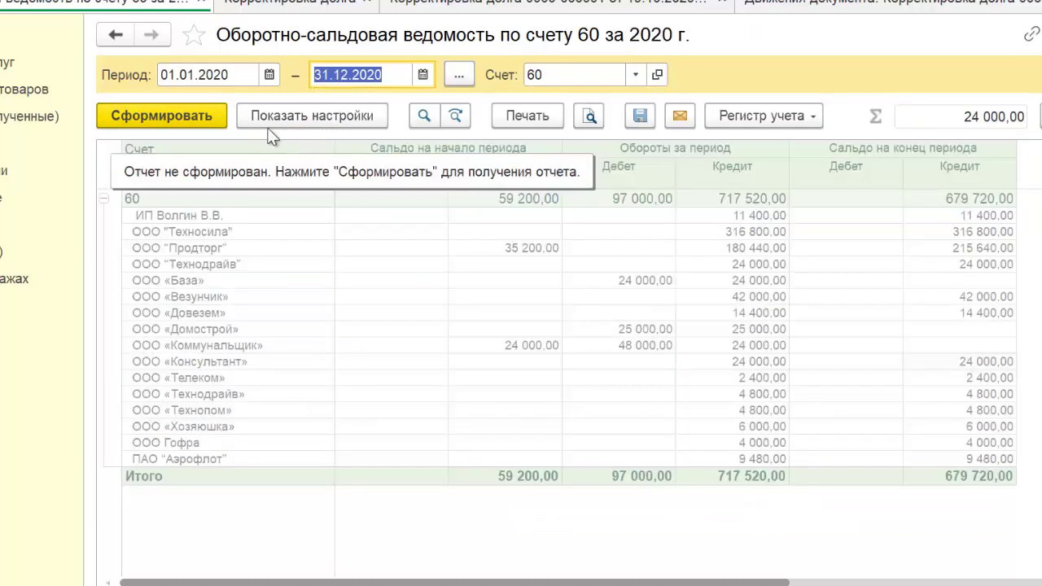
pyautogui.click(157, 119)
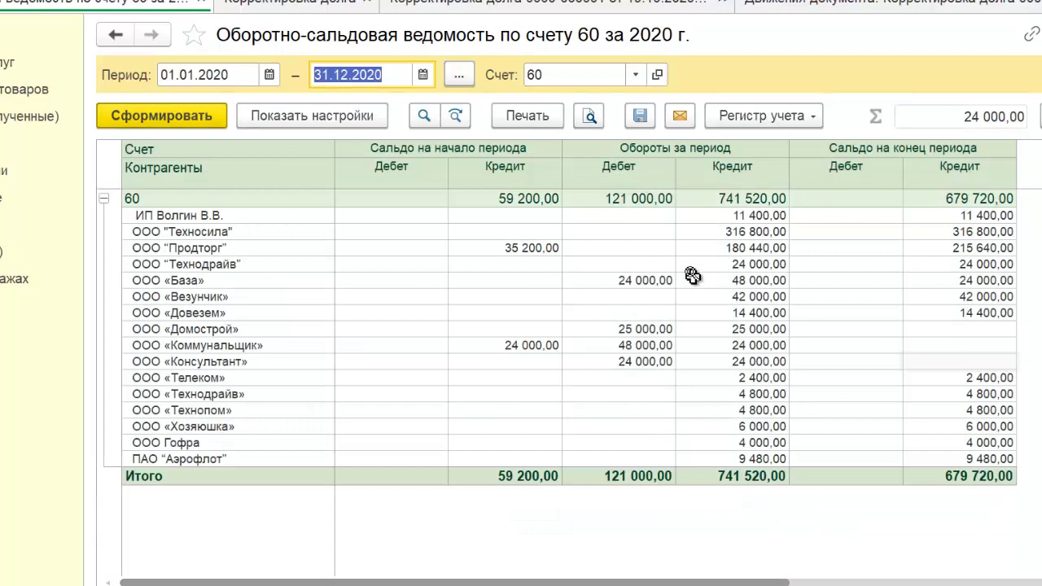
# Step: Compare the turnovers and closing balances of ООО «Консультант» and ООО «База», and close the debt adjustment's accounting entries
pyautogui.click(263, 360)
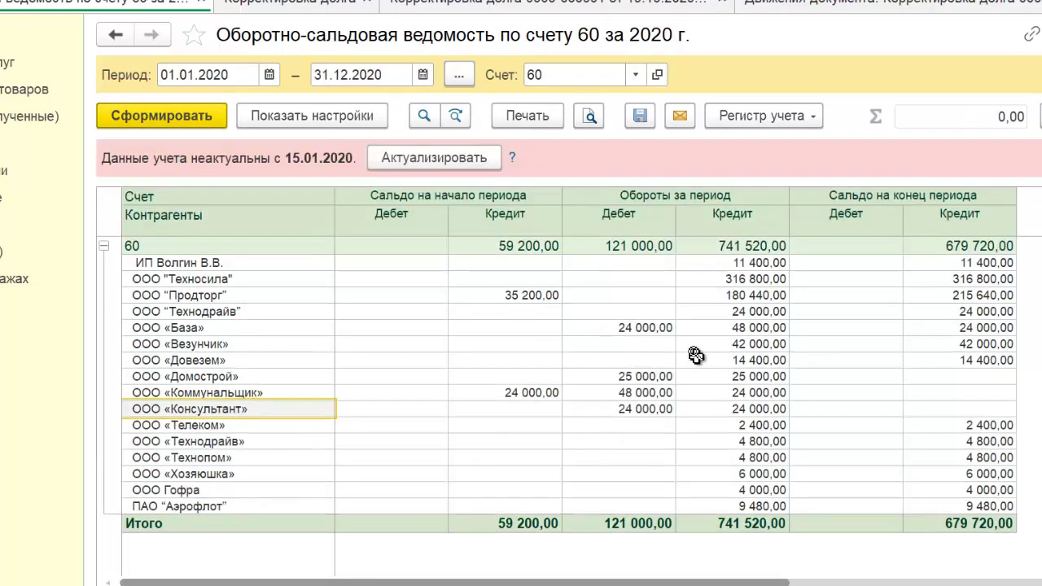
pyautogui.click(642, 403)
pyautogui.click(742, 408)
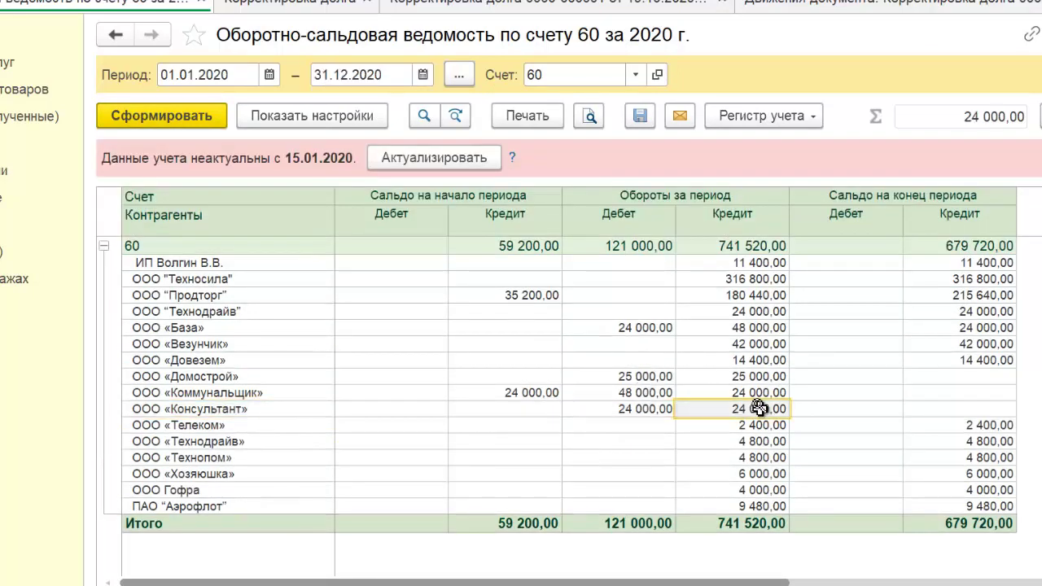
pyautogui.click(947, 325)
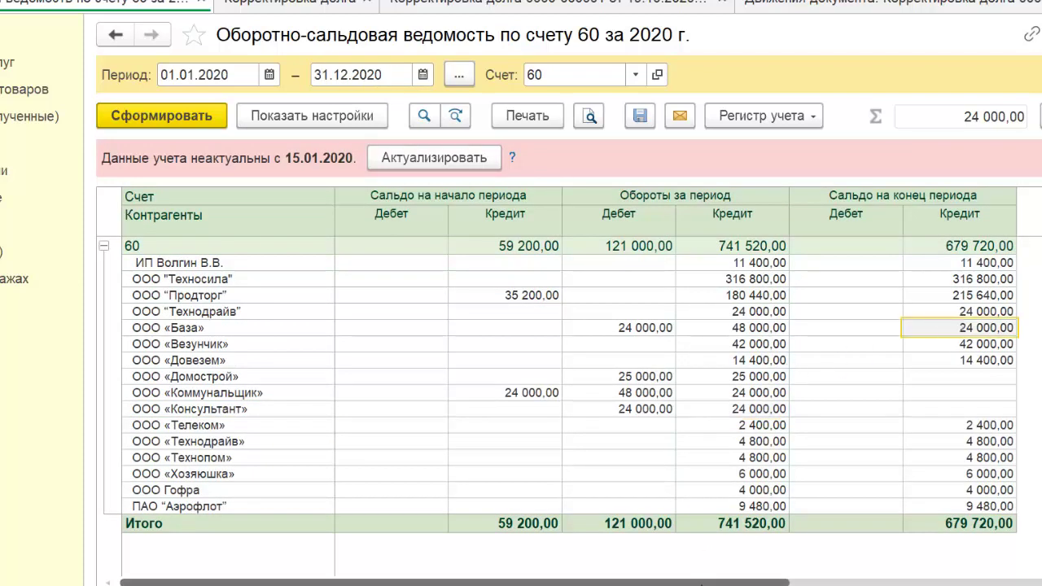
pyautogui.hscroll(3, 702, 583)
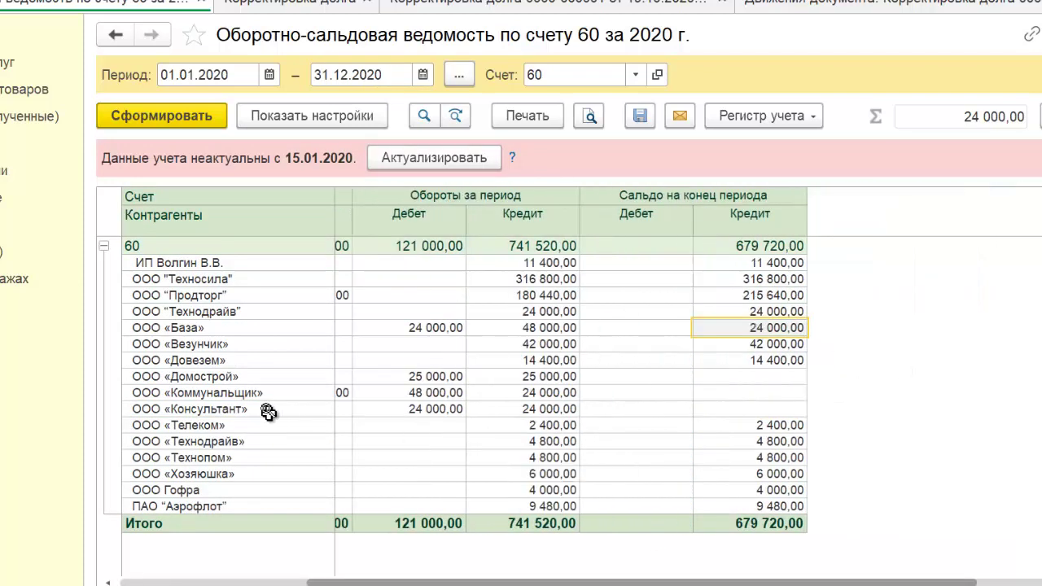
pyautogui.click(762, 409)
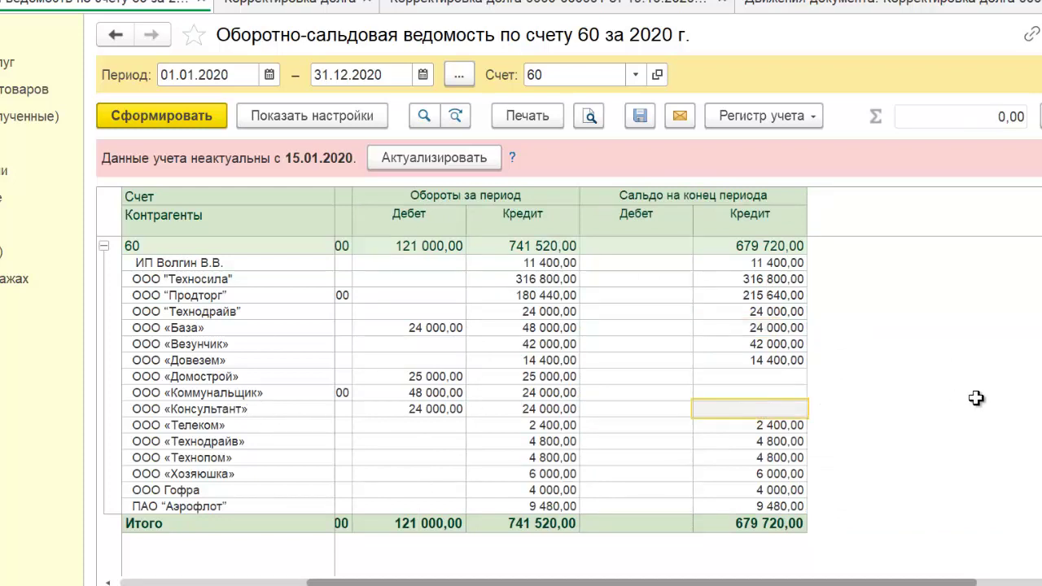
pyautogui.click(759, 328)
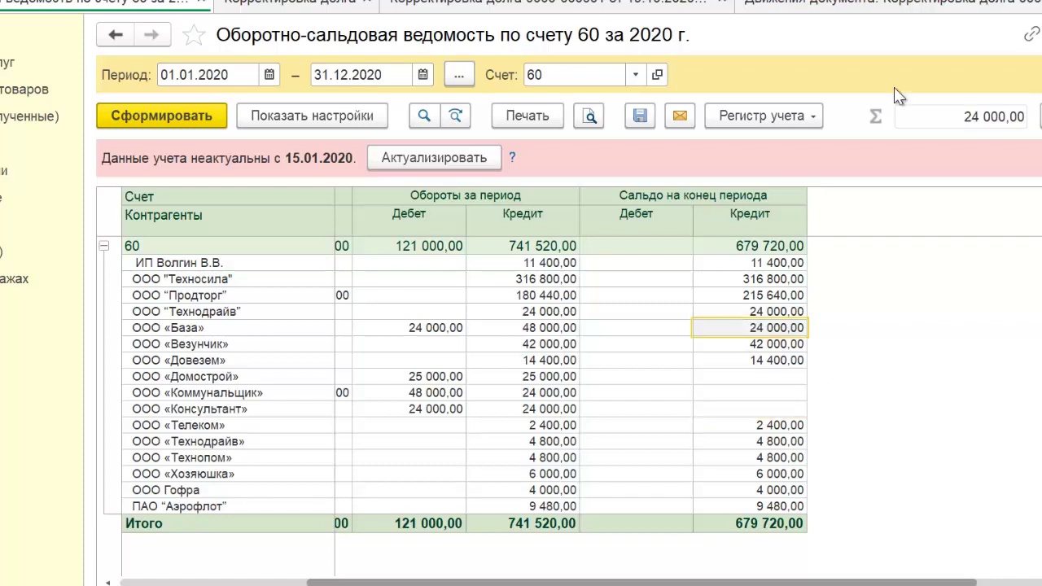
pyautogui.click(847, 10)
pyautogui.press('Escape')
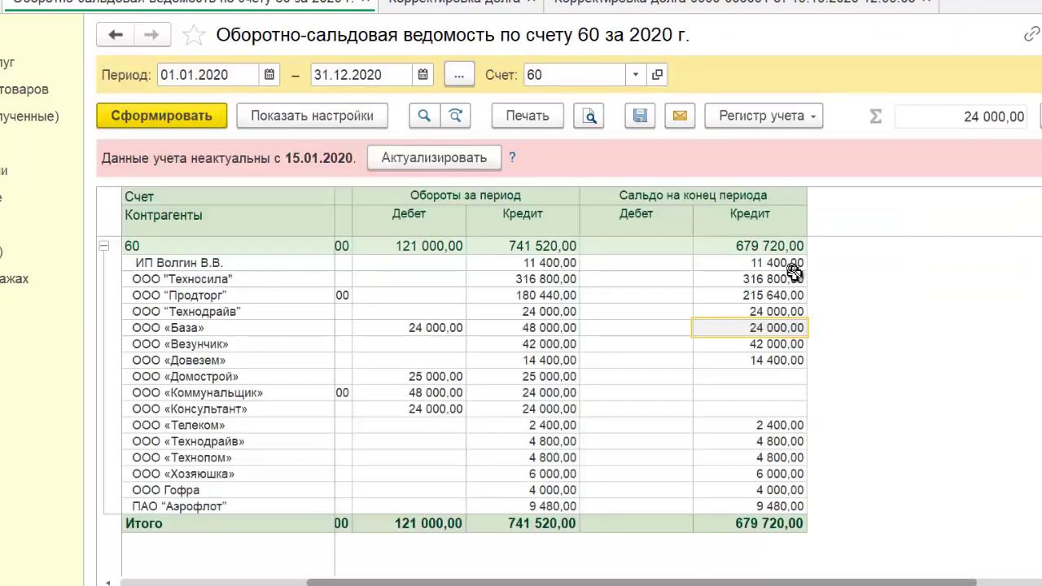
# Step: Return to the debt adjustment document for ООО «Консультант», then post and close it
pyautogui.click(725, 8)
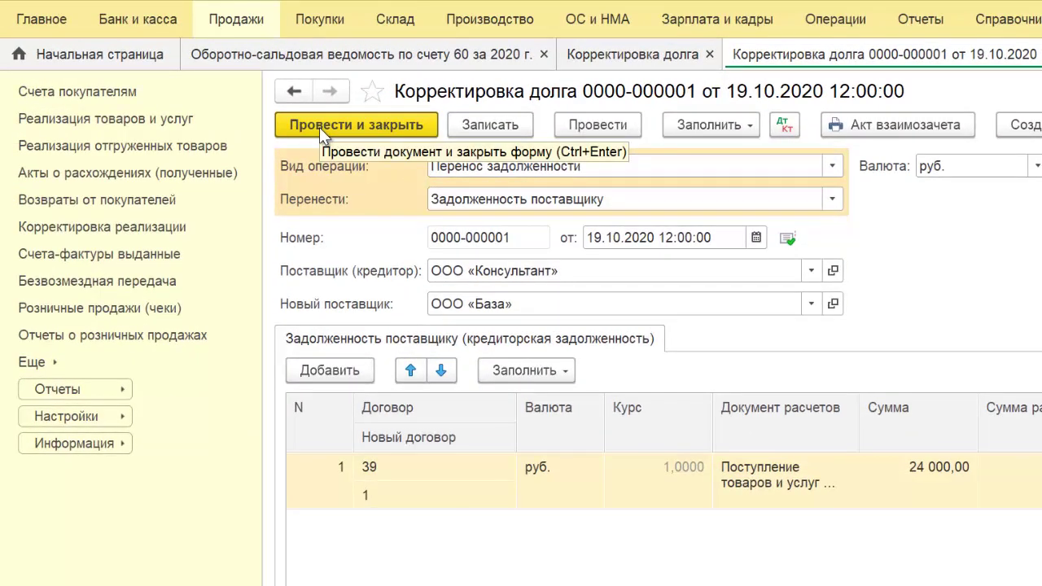
pyautogui.click(320, 127)
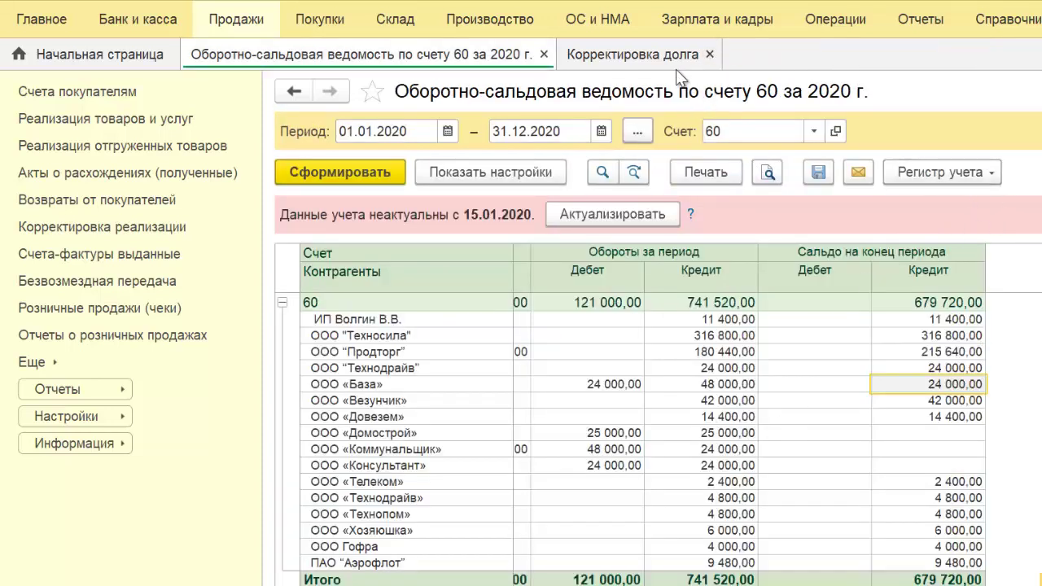
# Step: Create a new Списание с расчетного счета in the bank statements and date it 02.11.2020
pyautogui.click(138, 25)
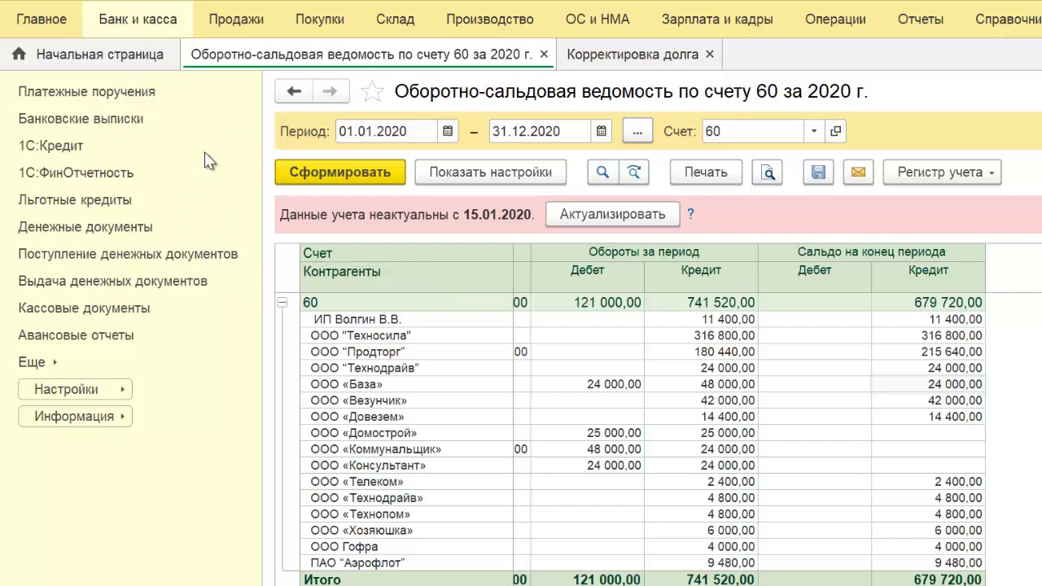
pyautogui.click(114, 118)
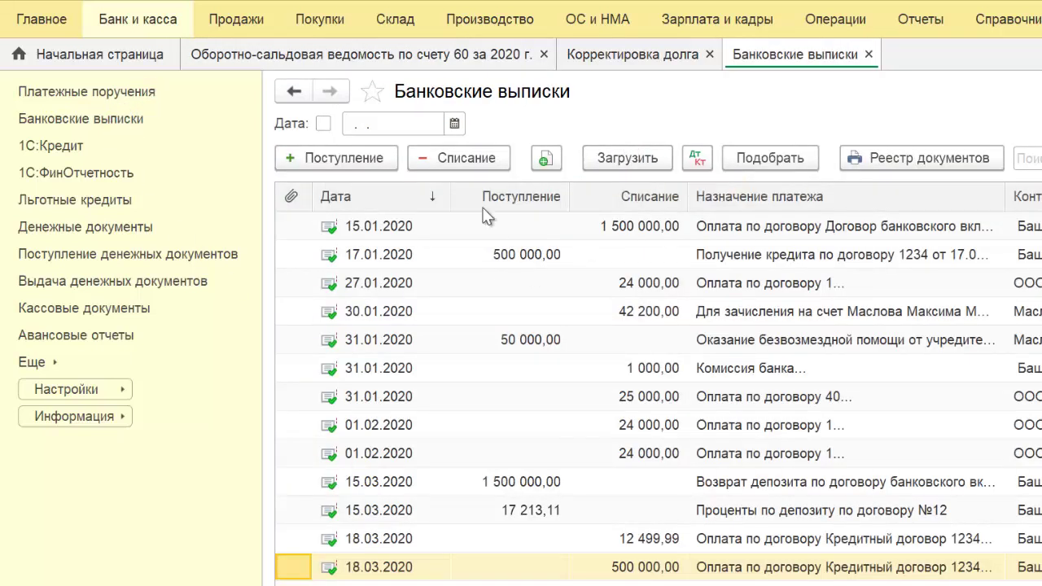
pyautogui.click(483, 160)
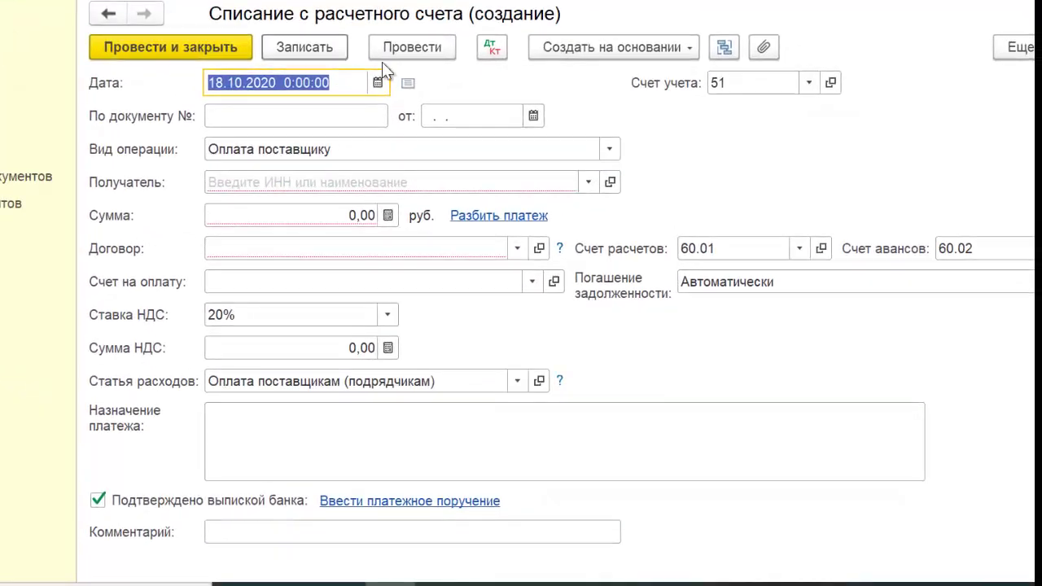
pyautogui.click(378, 82)
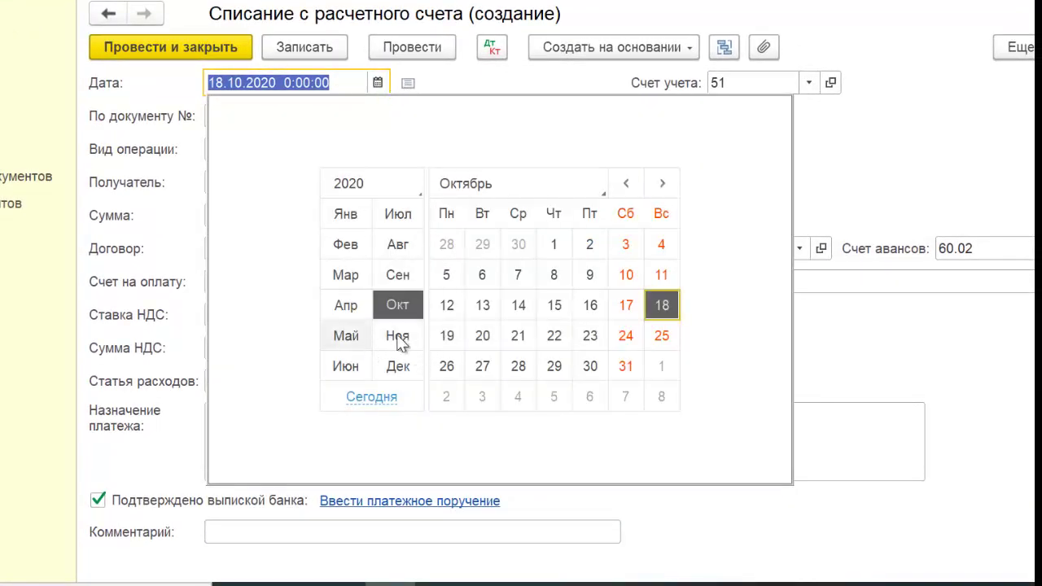
pyautogui.click(397, 335)
pyautogui.click(446, 274)
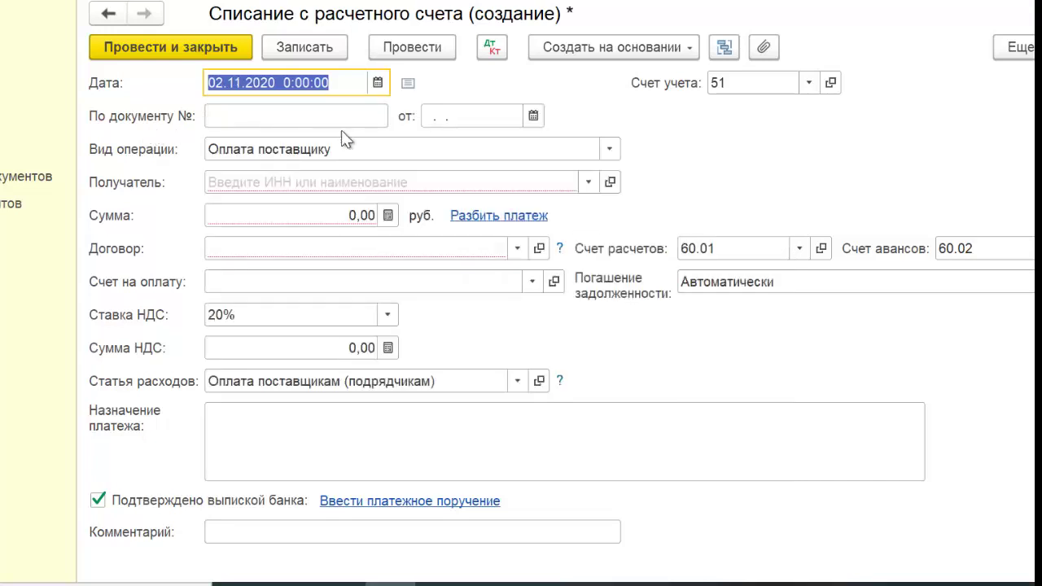
# Step: Set the payment's recipient to ООО «База» and the amount to 24 000 руб., and post the document
pyautogui.click(588, 181)
pyautogui.click(353, 215)
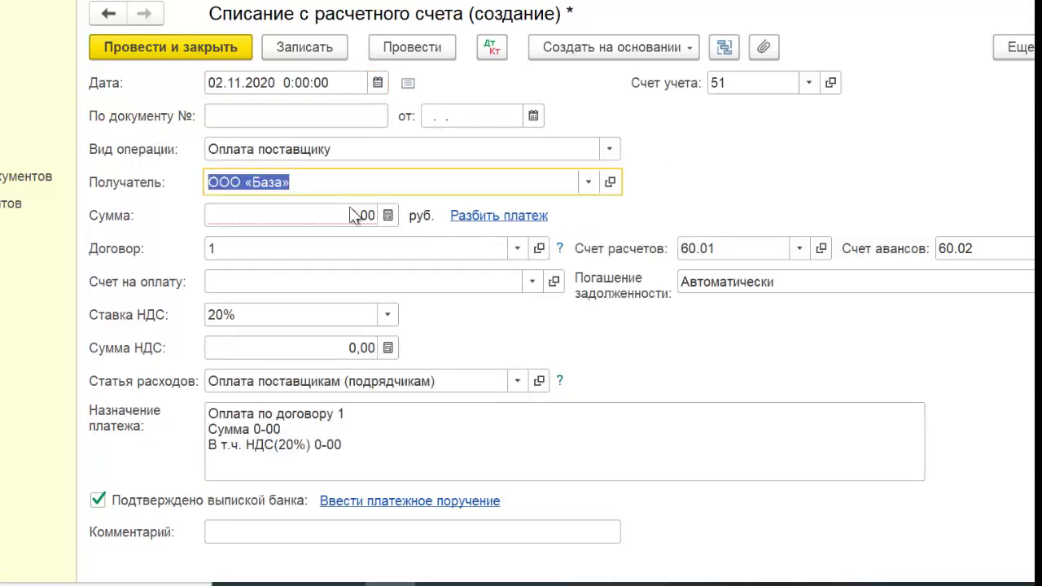
pyautogui.click(309, 218)
pyautogui.write('24 ')
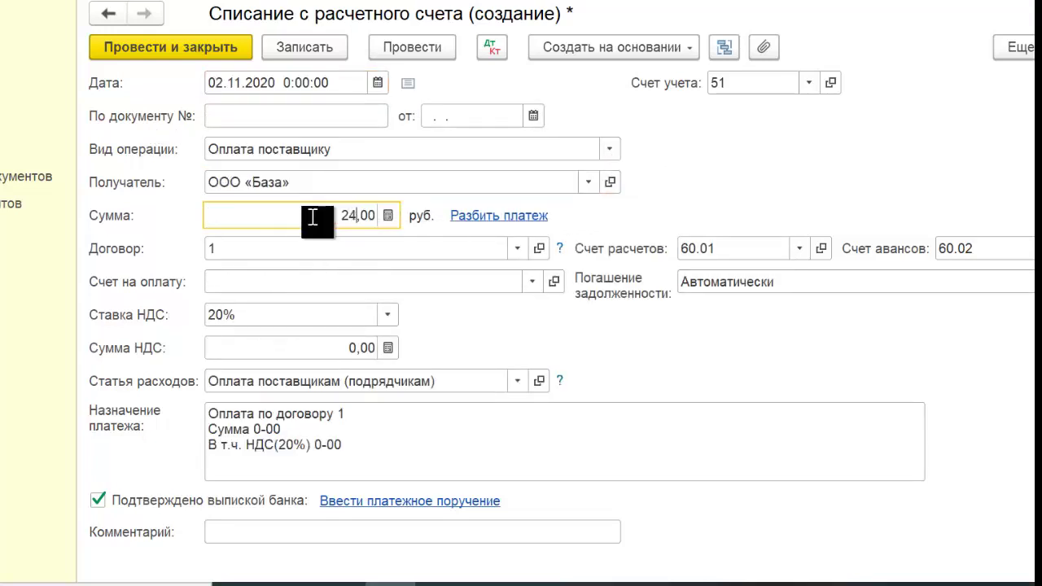
pyautogui.write('000')
pyautogui.click(213, 267)
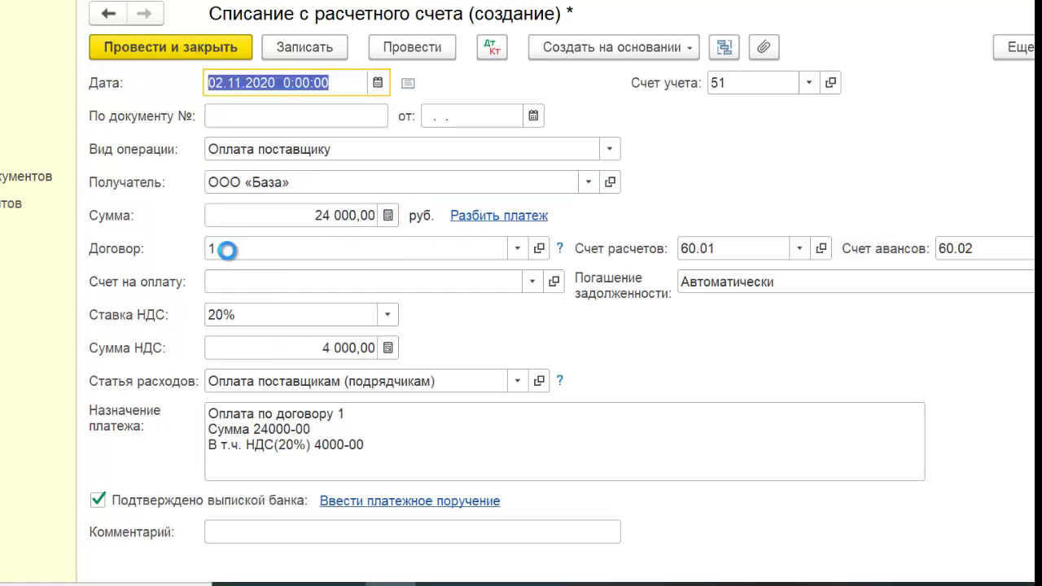
pyautogui.click(227, 250)
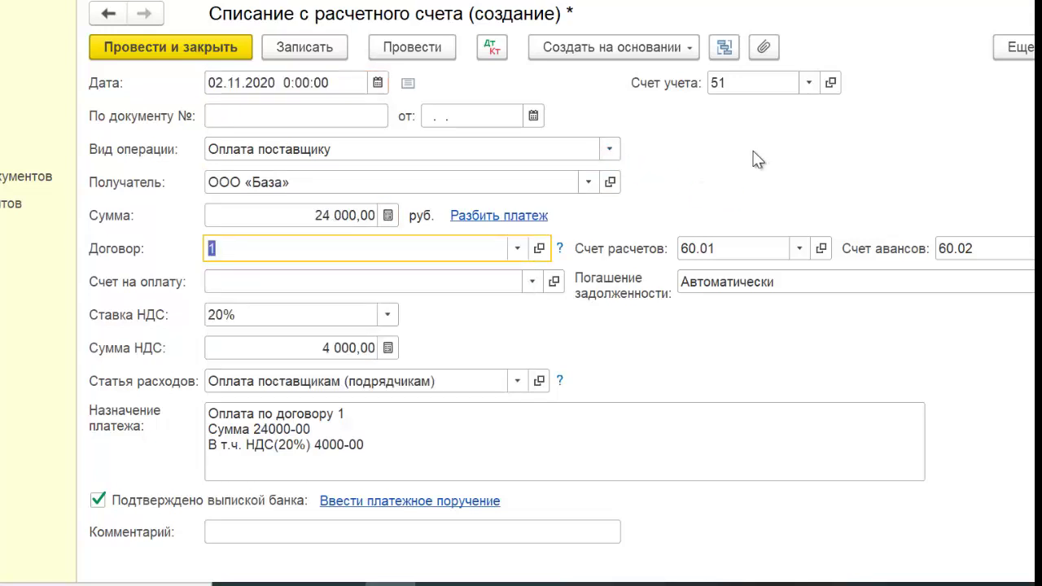
pyautogui.click(447, 54)
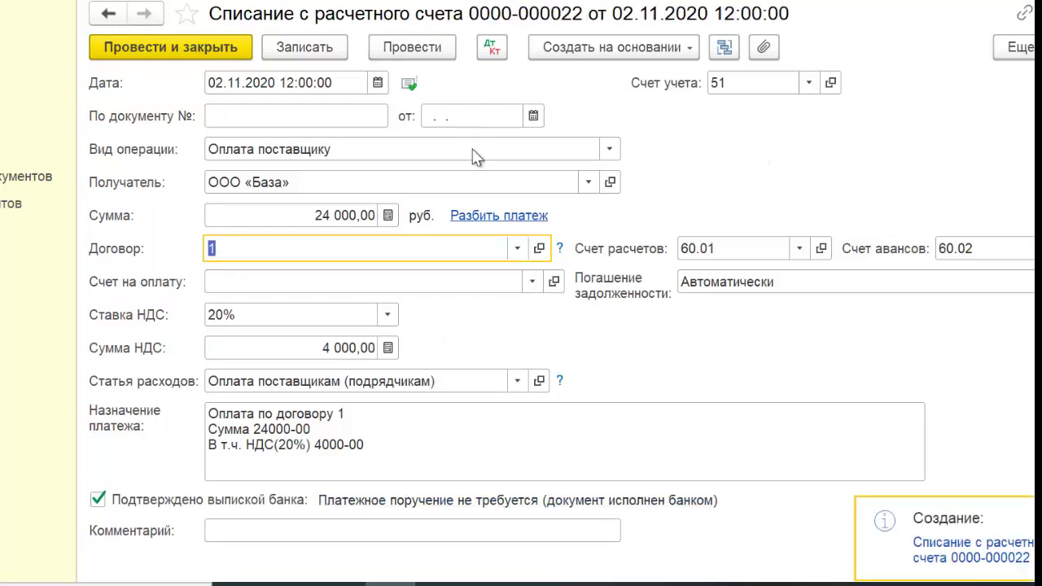
# Step: Open the payment's accounting entries and check the debit account, credit account and amounts
pyautogui.click(491, 50)
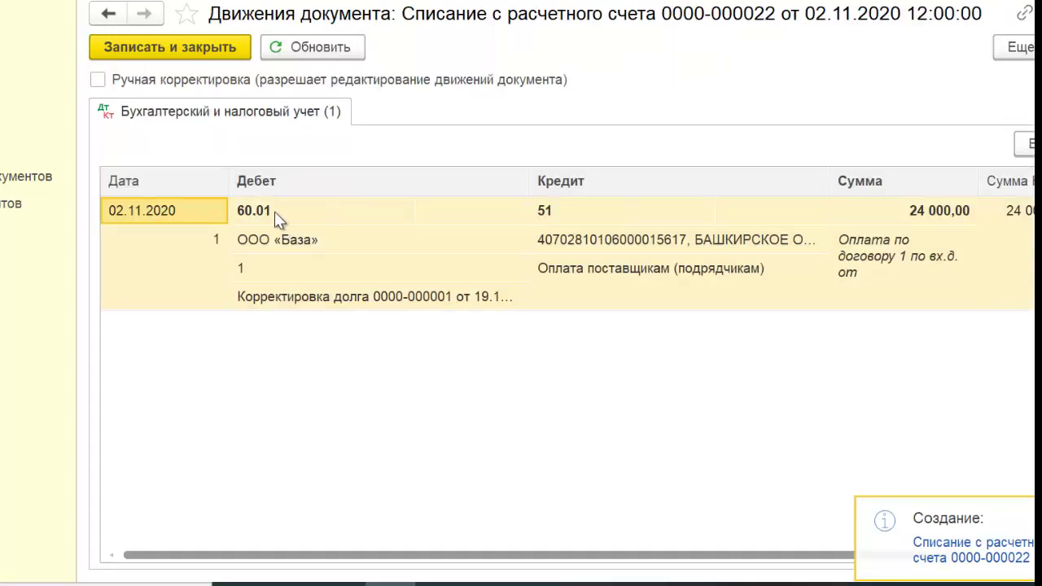
pyautogui.click(277, 218)
pyautogui.click(628, 213)
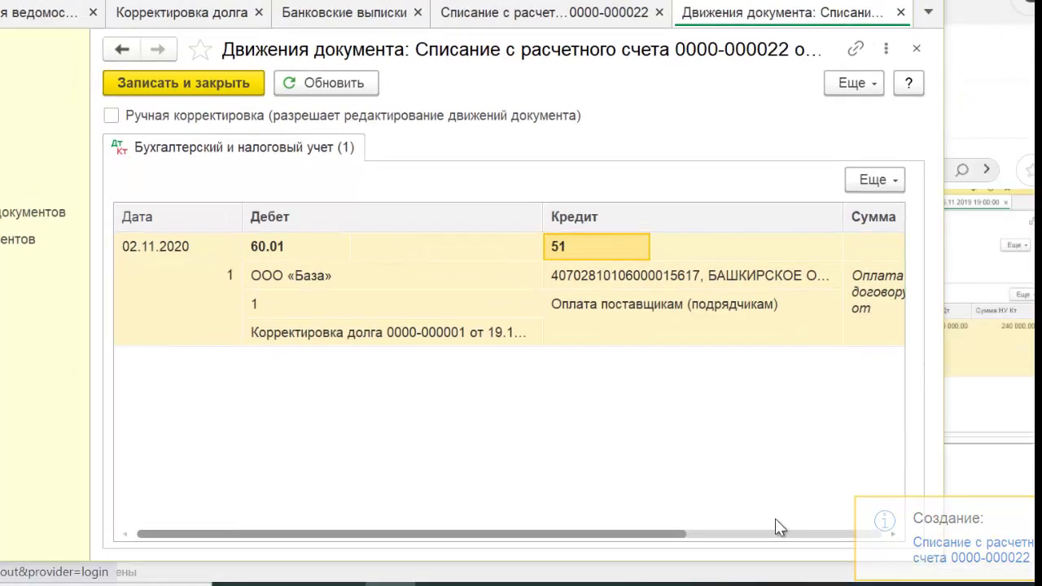
pyautogui.moveTo(670, 535); pyautogui.dragTo(866, 535)
pyautogui.click(676, 247)
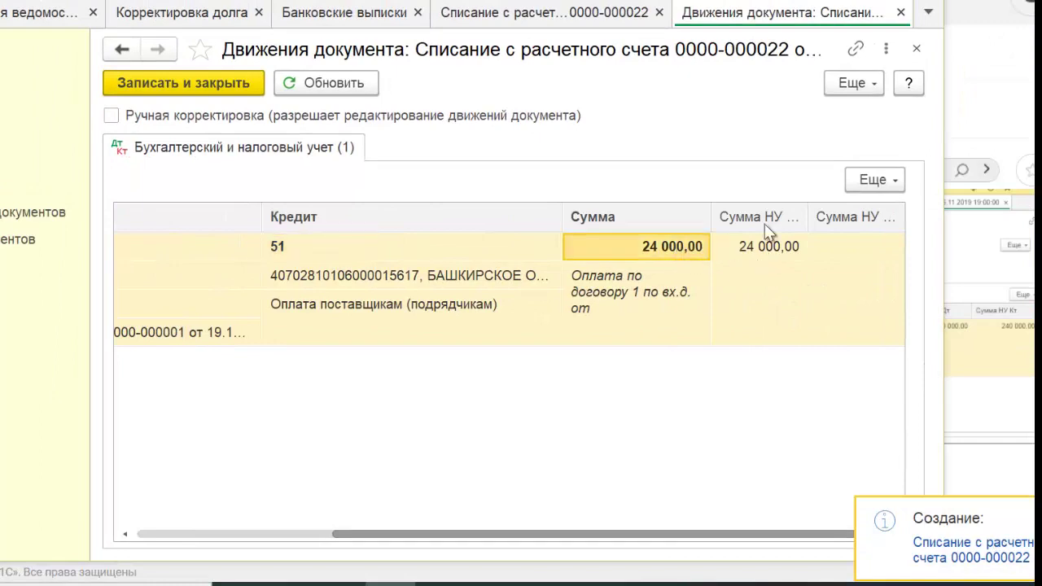
# Step: Regenerate the account 60 balance report and check the turnovers and closing balance of ООО «База»
pyautogui.click(45, 12)
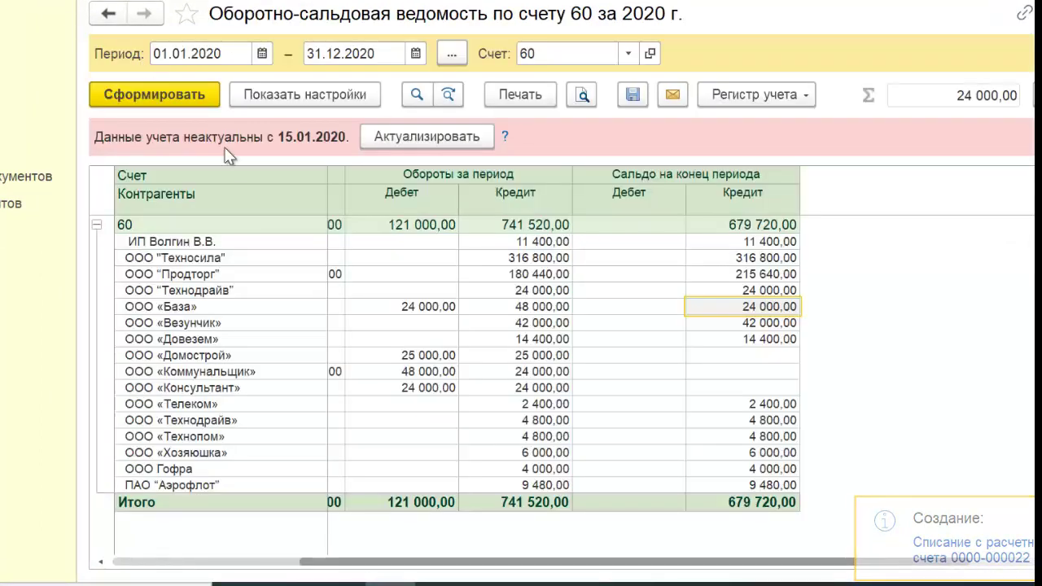
pyautogui.click(197, 96)
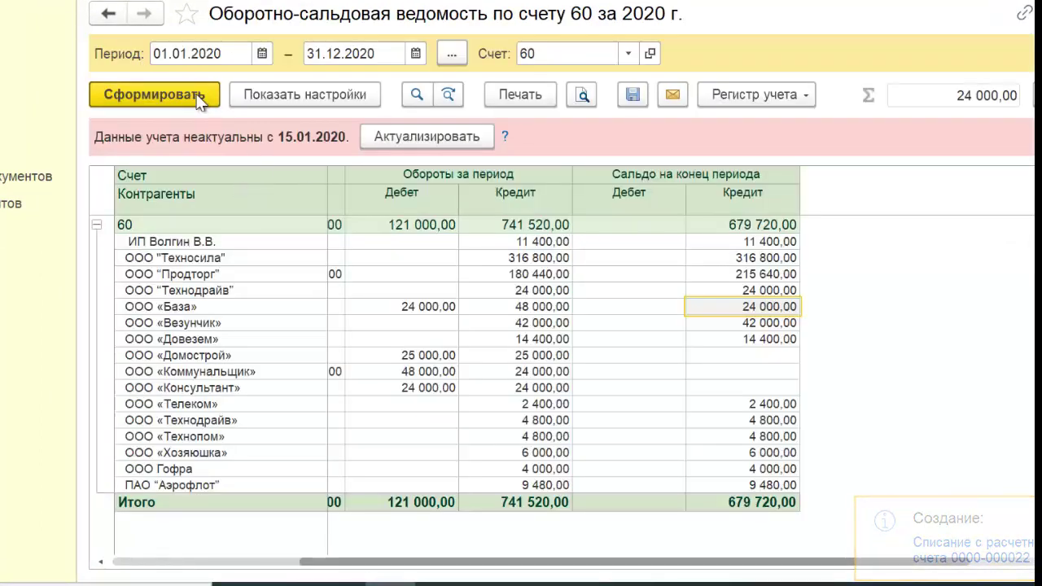
pyautogui.click(515, 298)
pyautogui.click(525, 286)
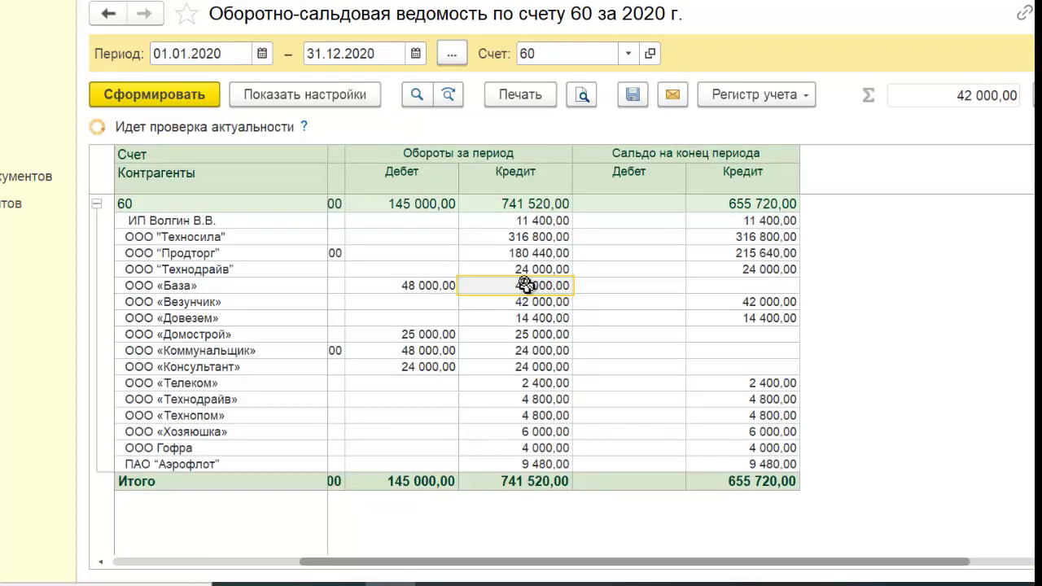
pyautogui.click(408, 286)
pyautogui.click(554, 285)
pyautogui.click(765, 286)
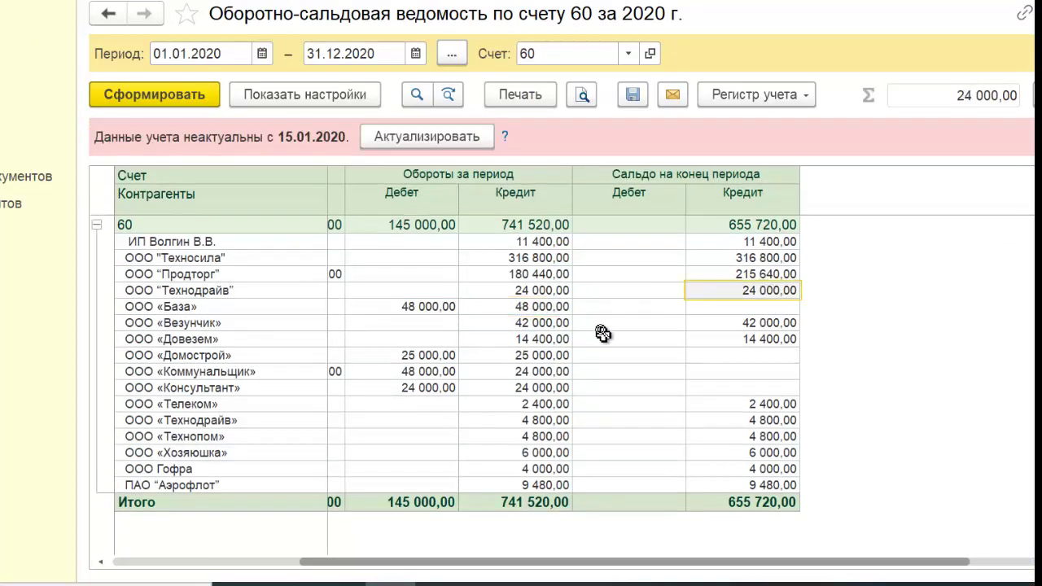
pyautogui.click(751, 307)
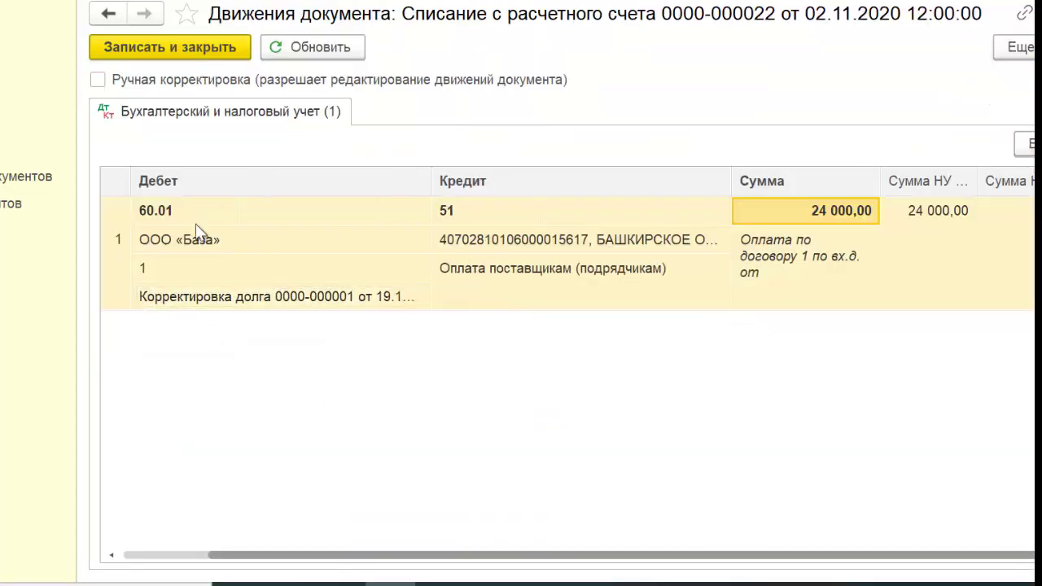
# Step: Recheck the debit counterparty in the payment's accounting entries and close them
pyautogui.click(197, 237)
pyautogui.press('Escape')
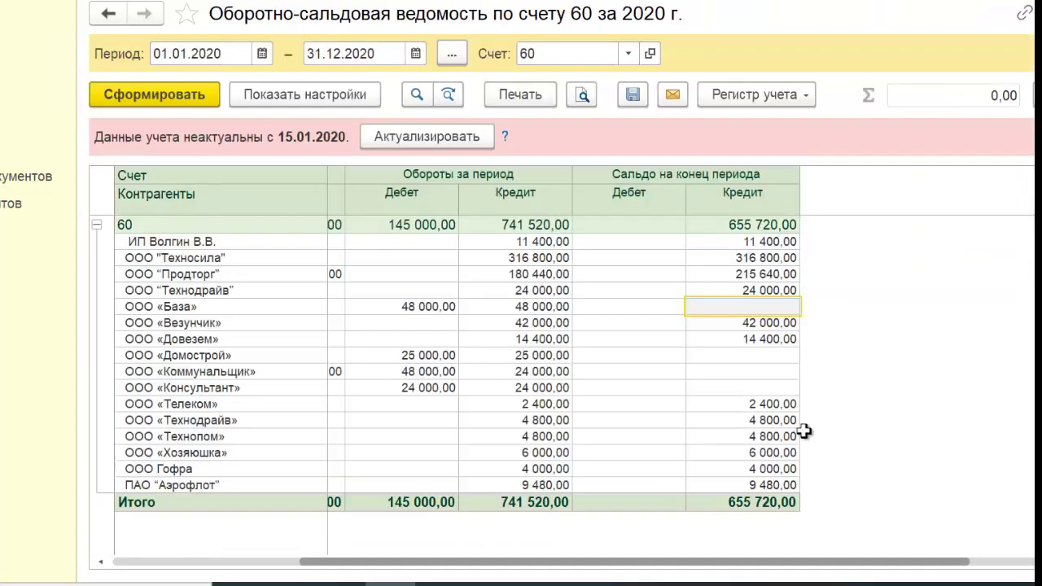